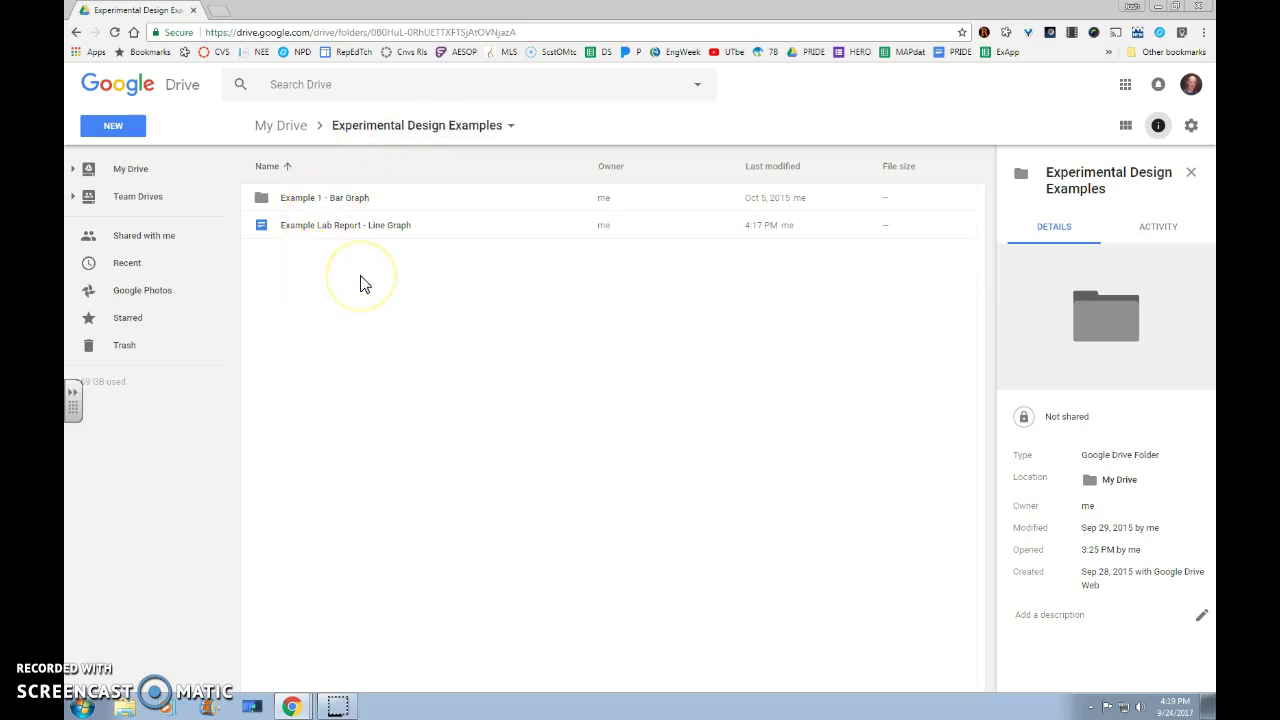
Open the "Example Lab Report - Line Graph" document and review its contents from the data table to the Graph section.
double_click(363, 227)
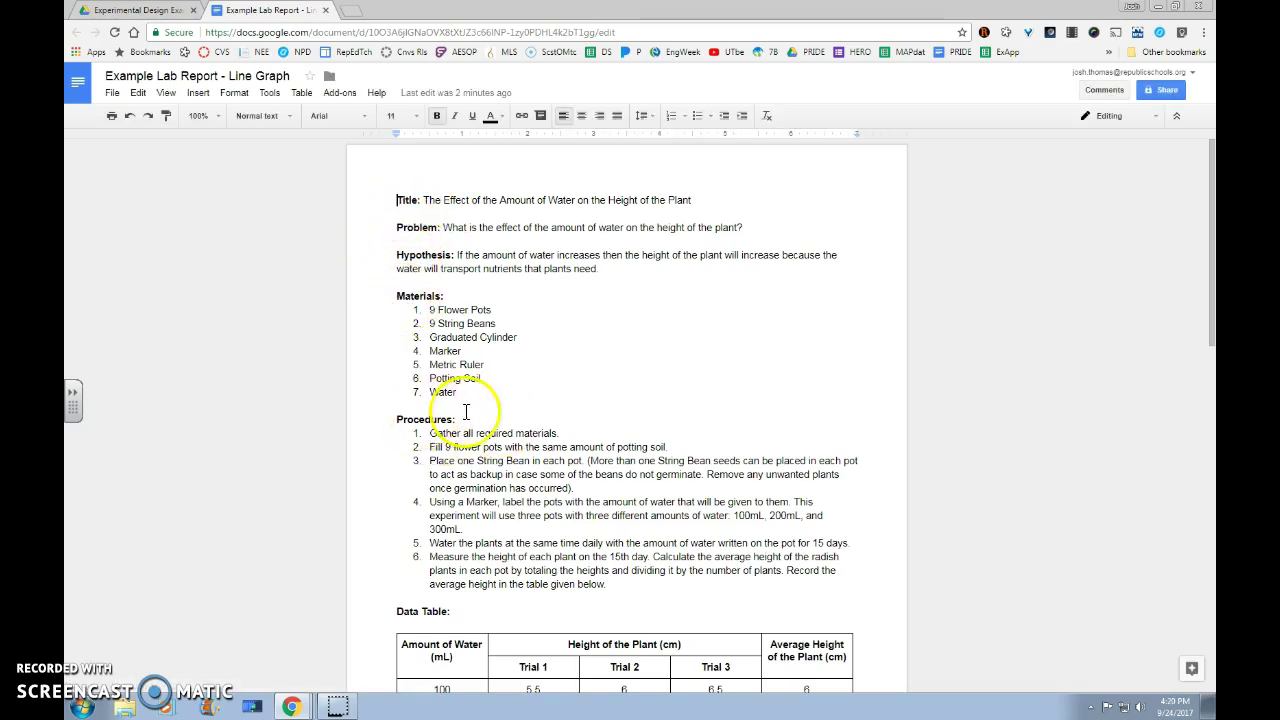
scroll(466, 411, down, 5)
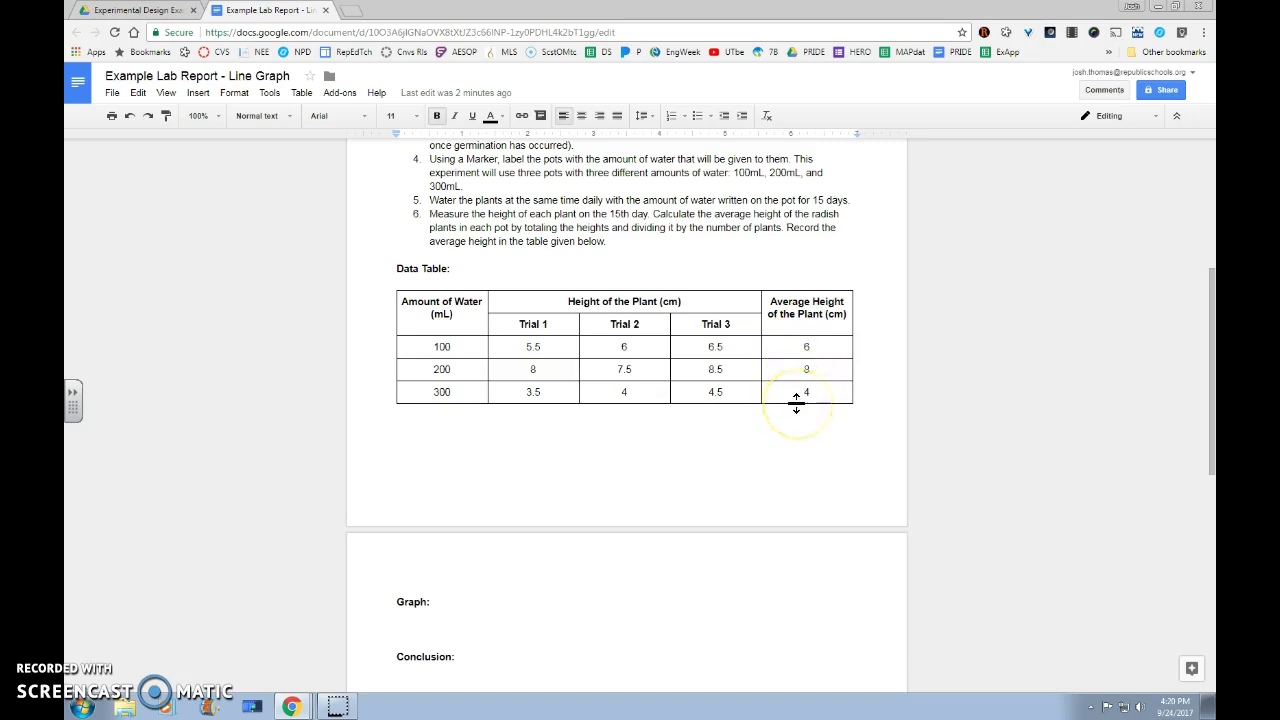
scroll(650, 345, down, 2)
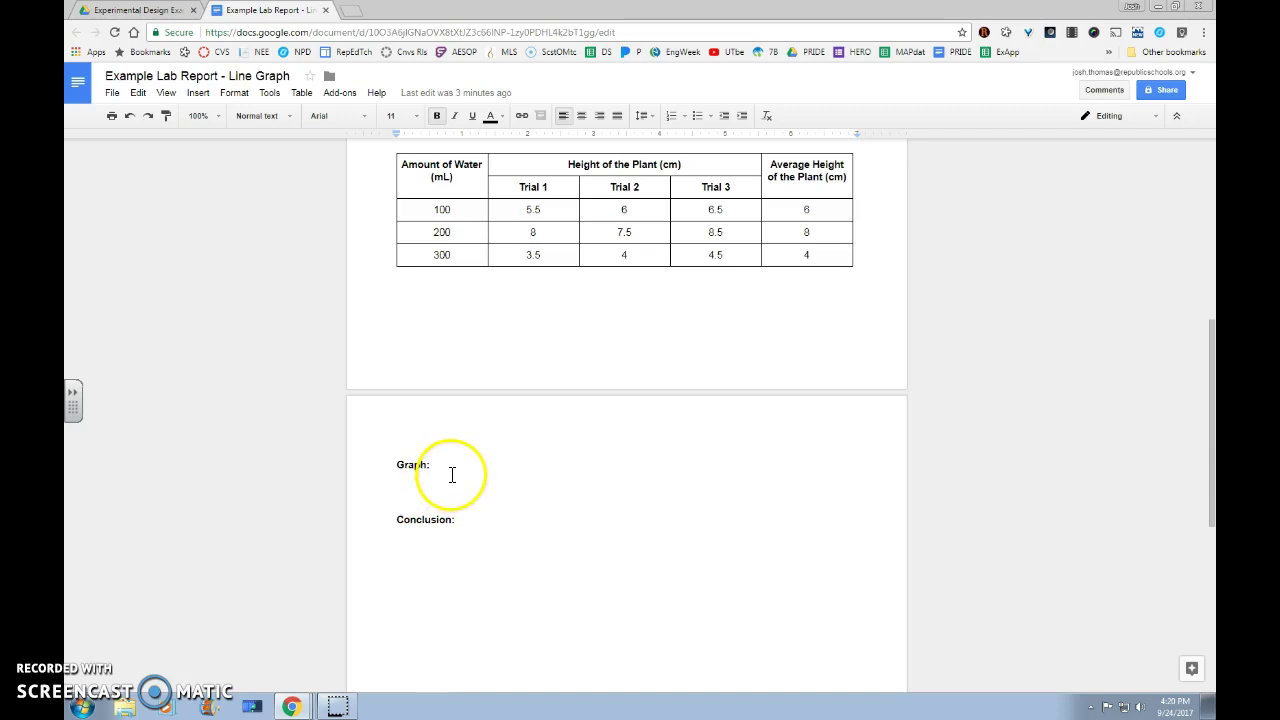
Create a new Google Sheets spreadsheet from the Drive folder and name it "Example Graph".
click(170, 12)
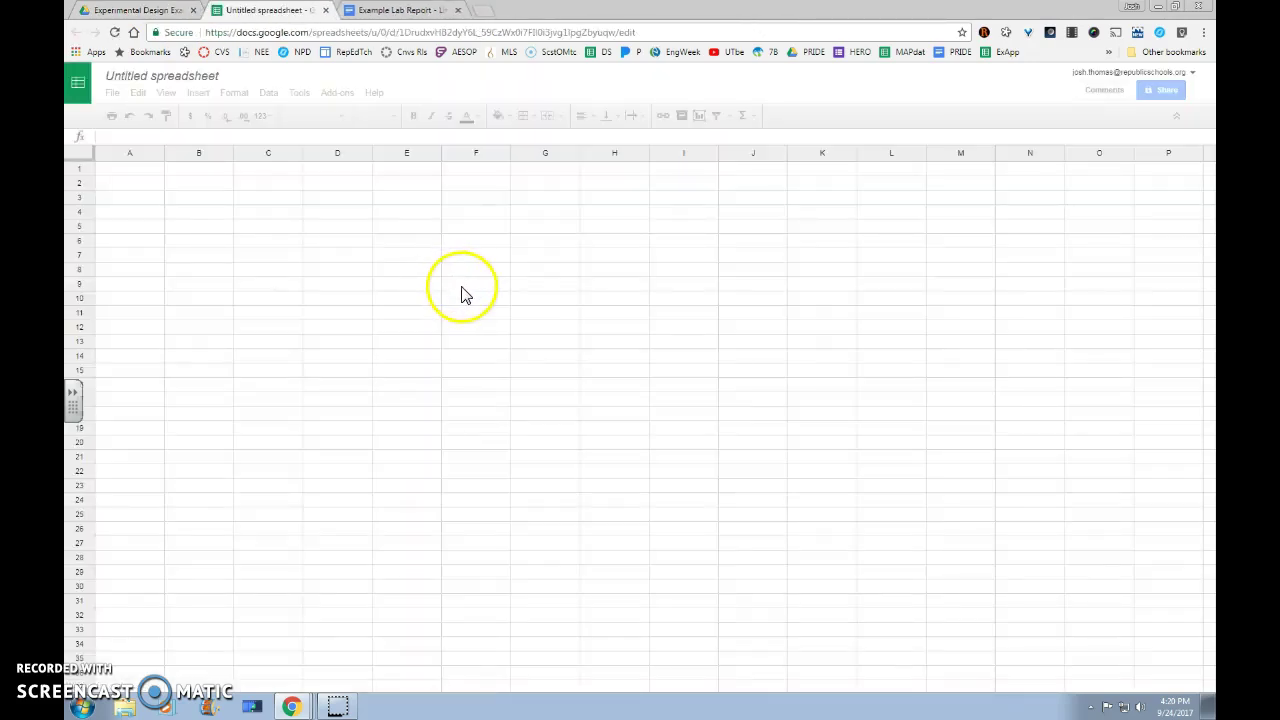
click(166, 78)
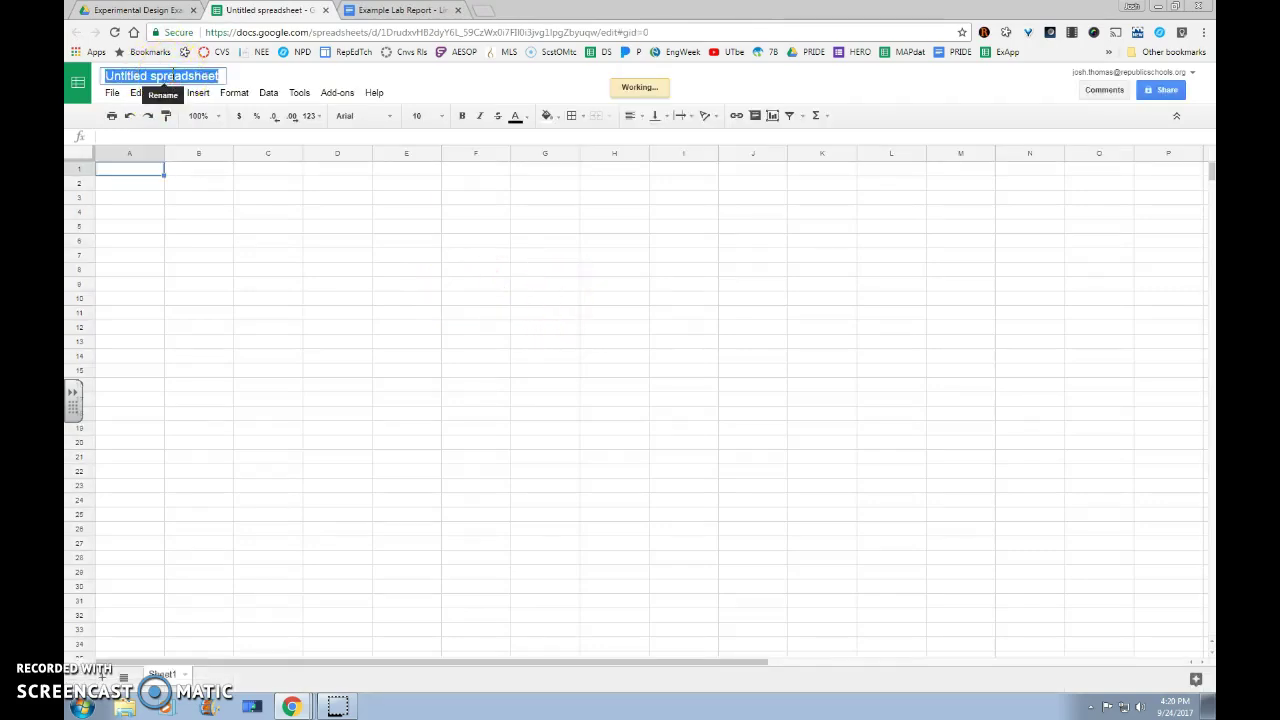
text(Graph)
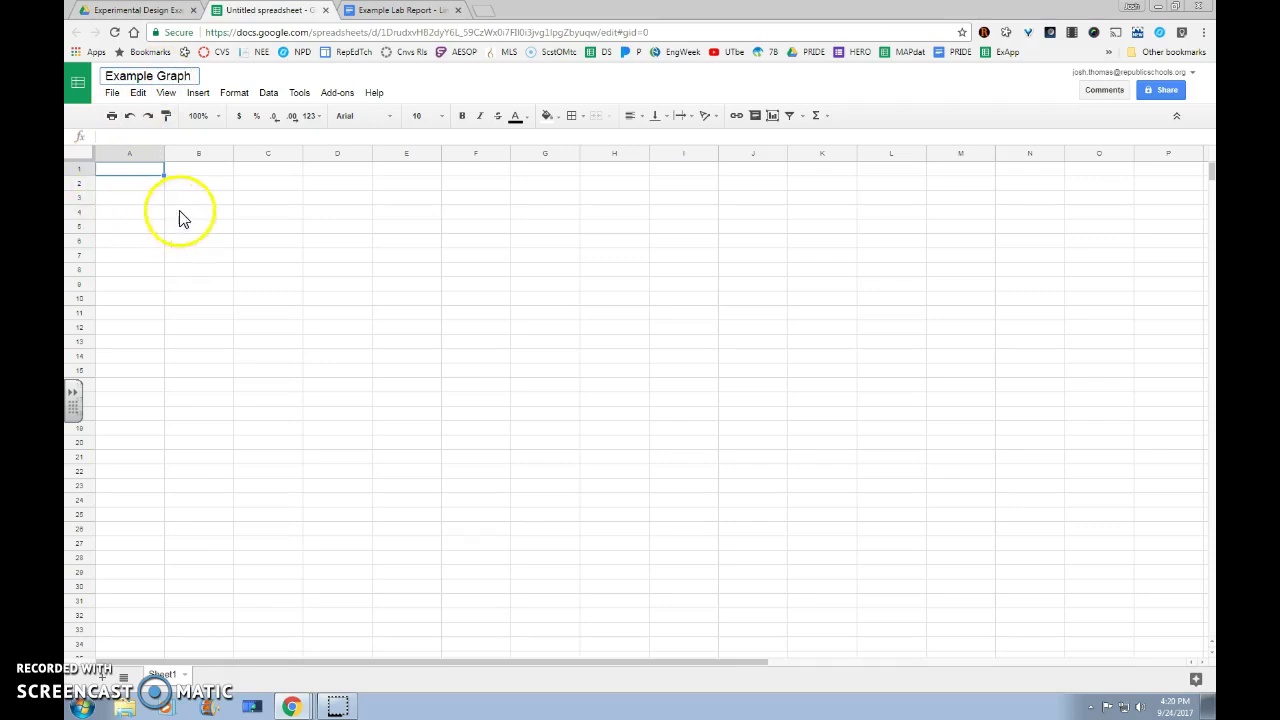
Enter the water amounts 100, 200 and 300 from the lab report's data table into cells B4 to B6.
click(205, 218)
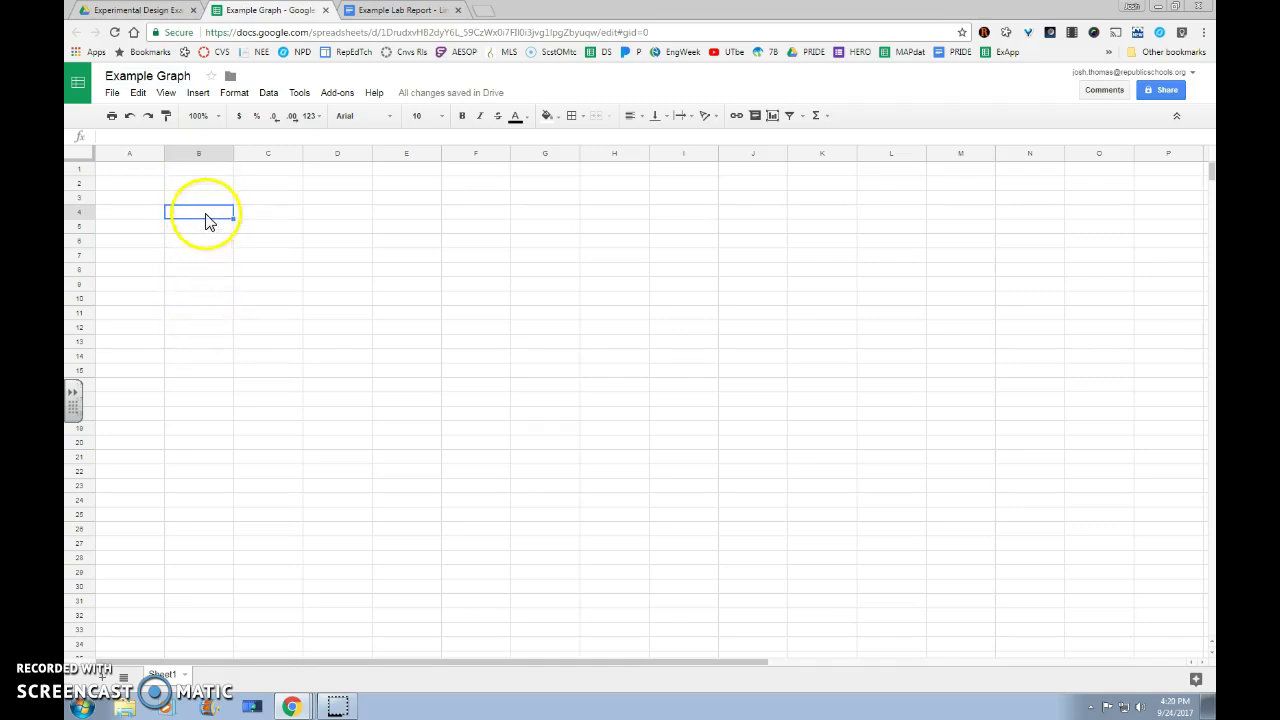
double_click(202, 218)
click(400, 10)
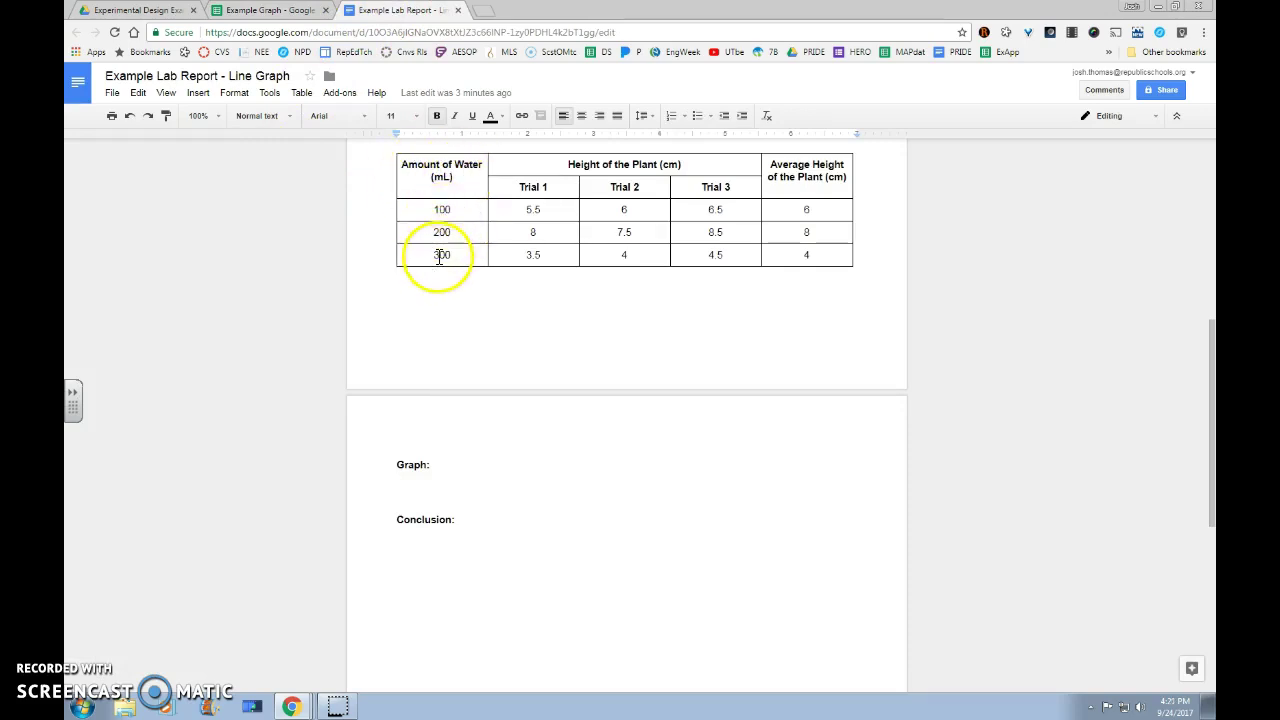
click(293, 12)
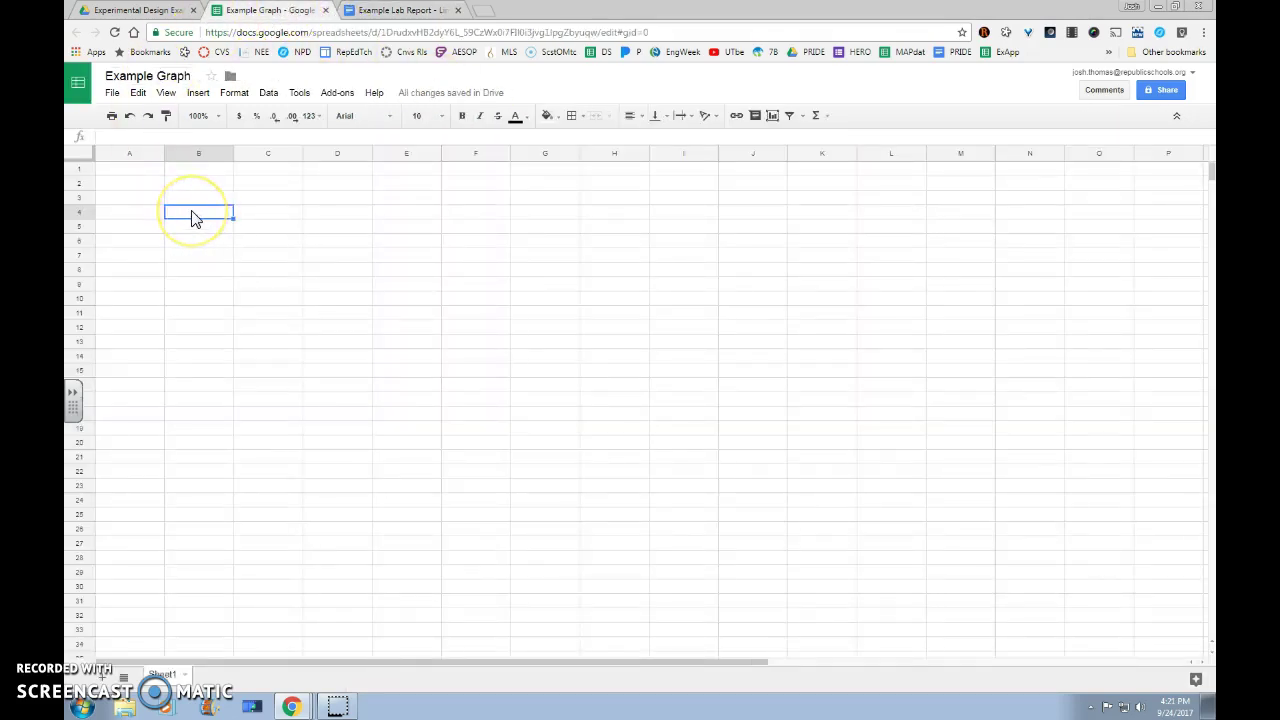
text(100)
key(Return)
text(200)
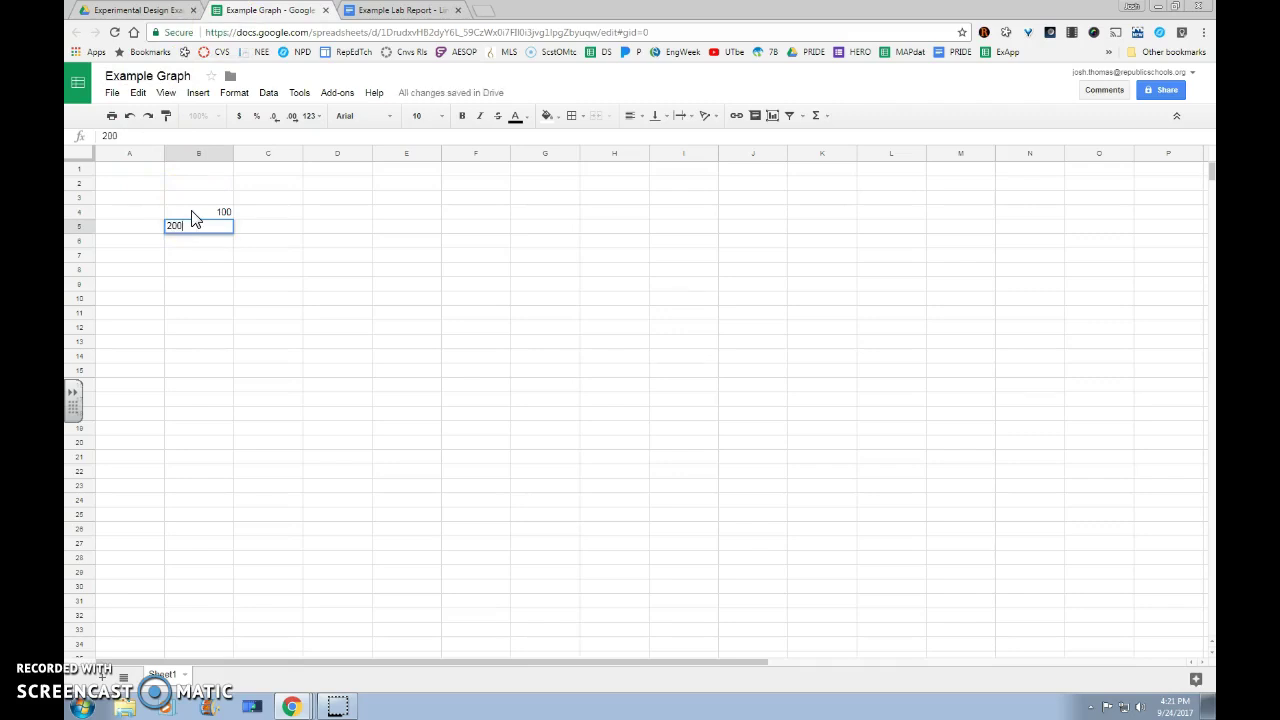
key(Return)
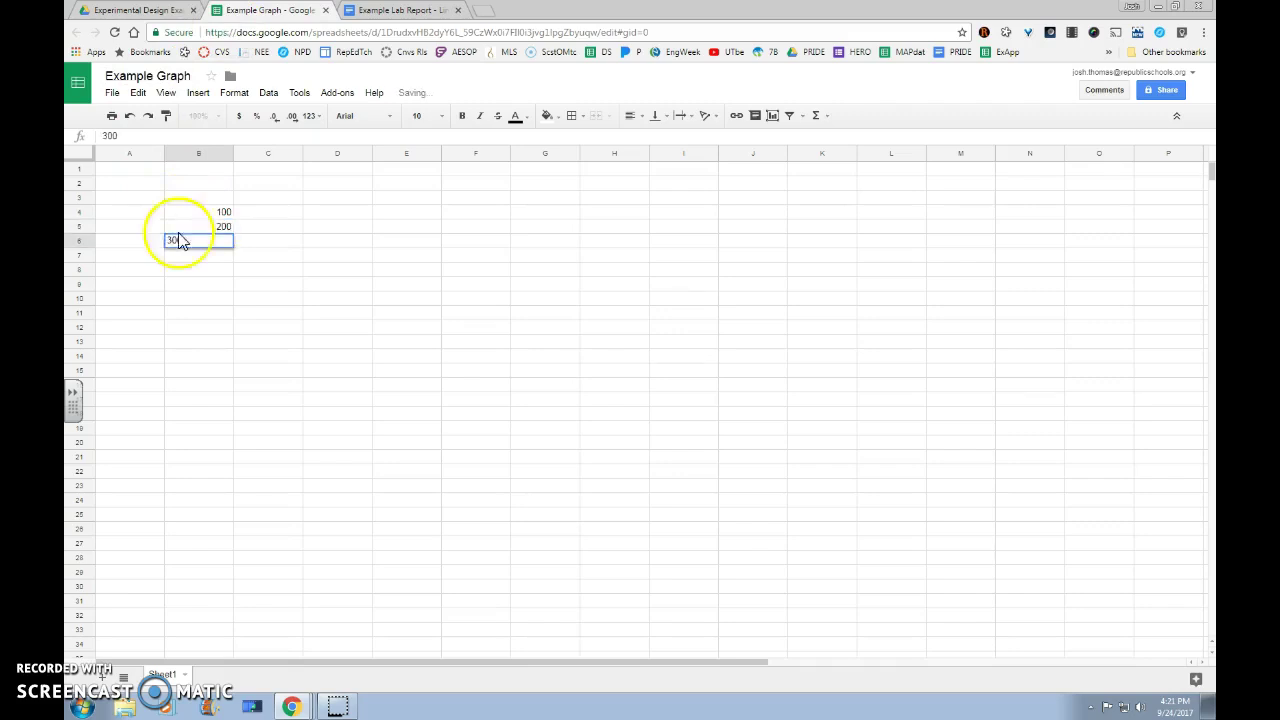
key(Return)
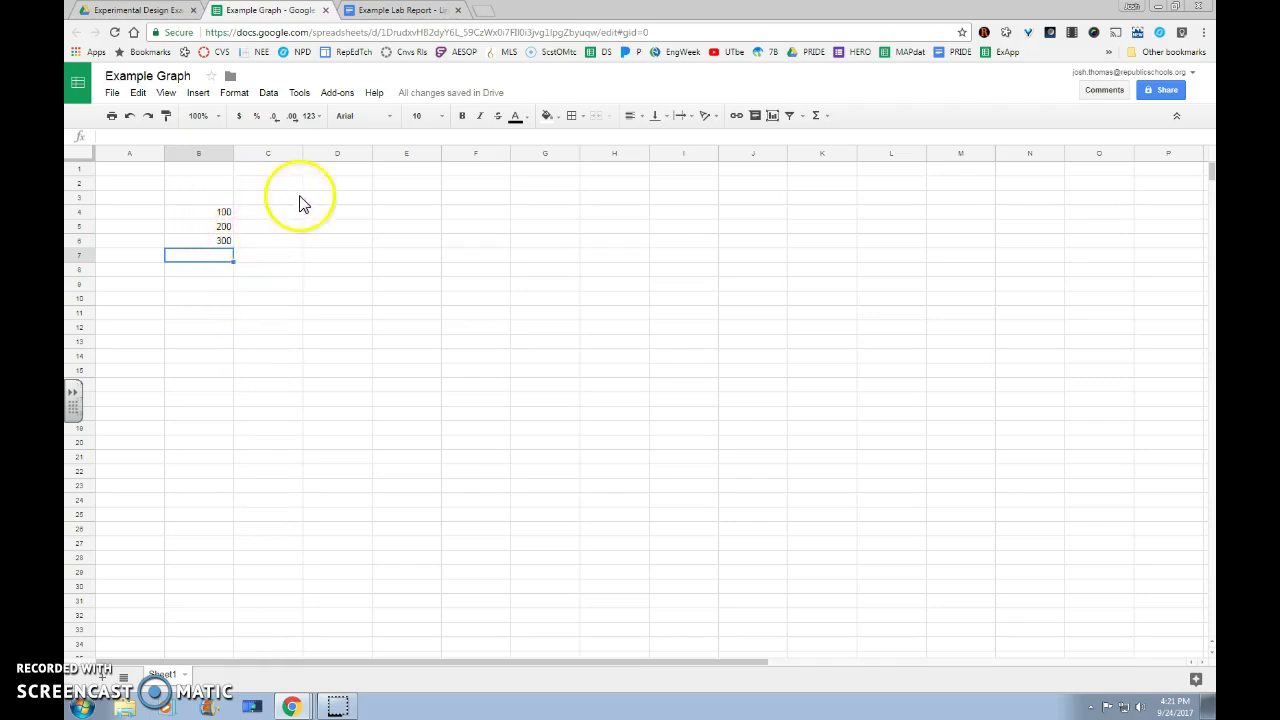
Enter the average plant heights 6, 8 and 4 from the lab report into cells C4 to C6.
click(396, 12)
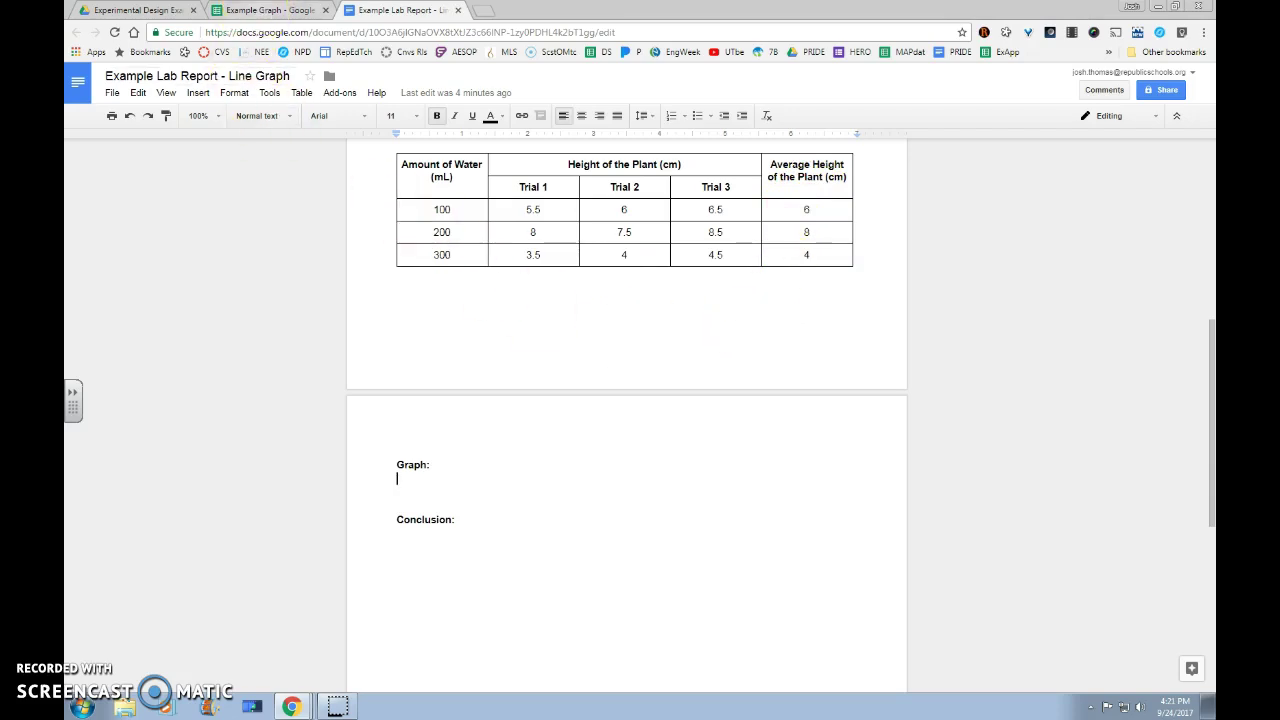
click(268, 10)
click(268, 212)
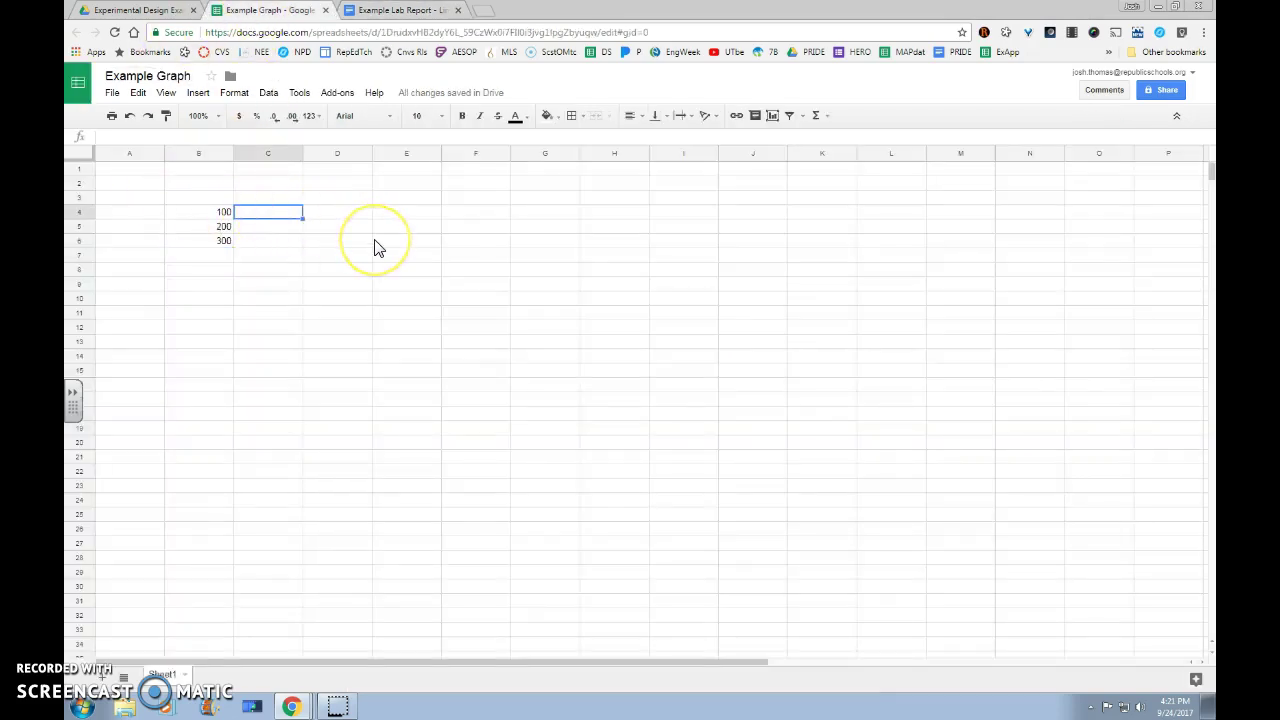
key(Return)
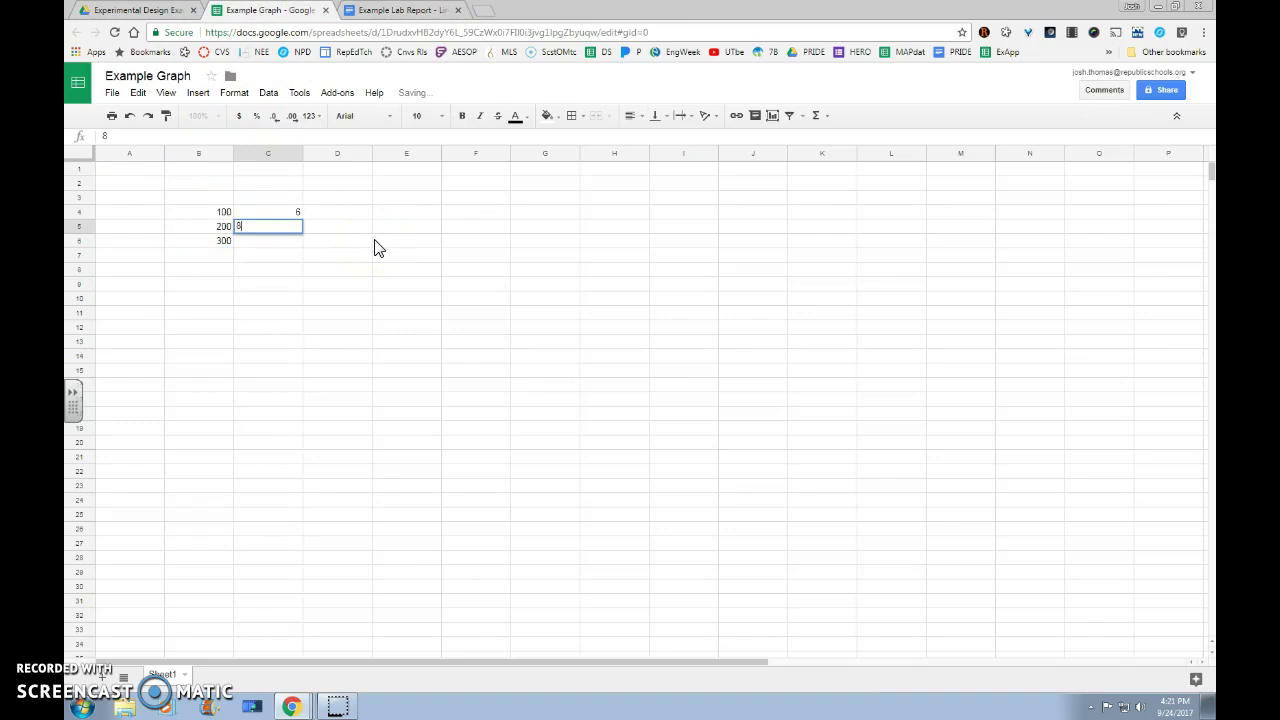
key(BackSpace)
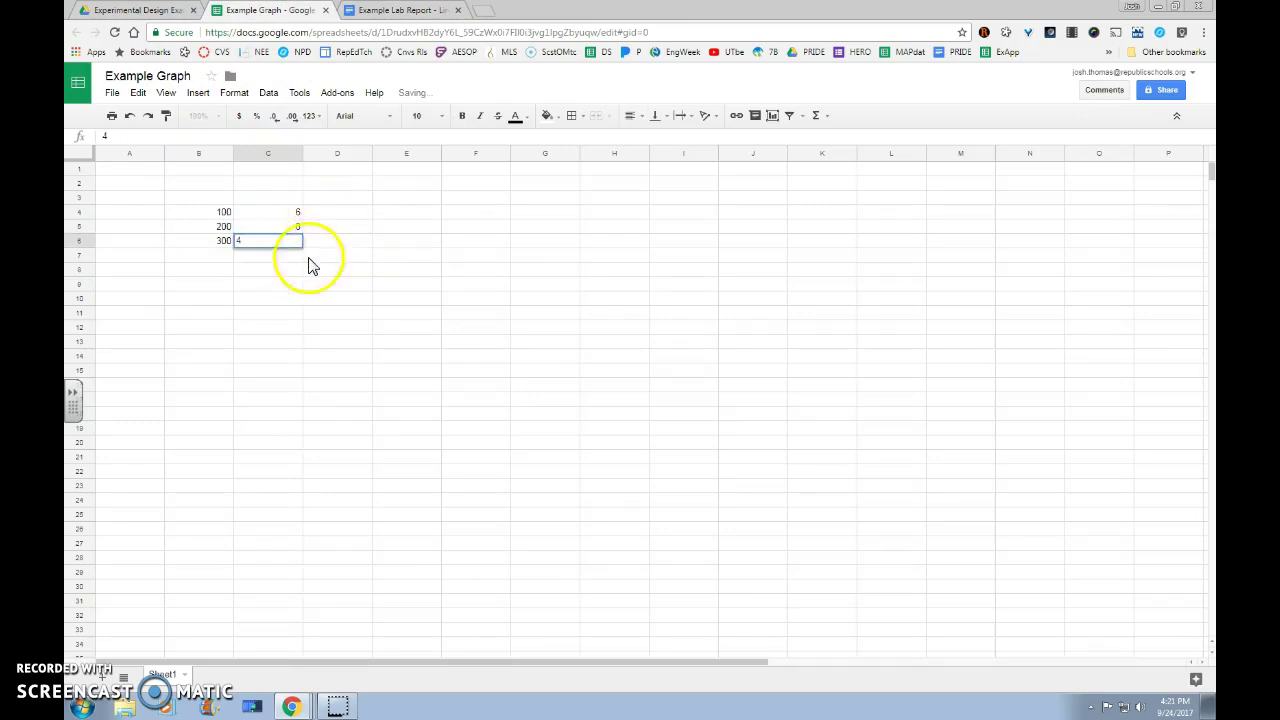
click(287, 270)
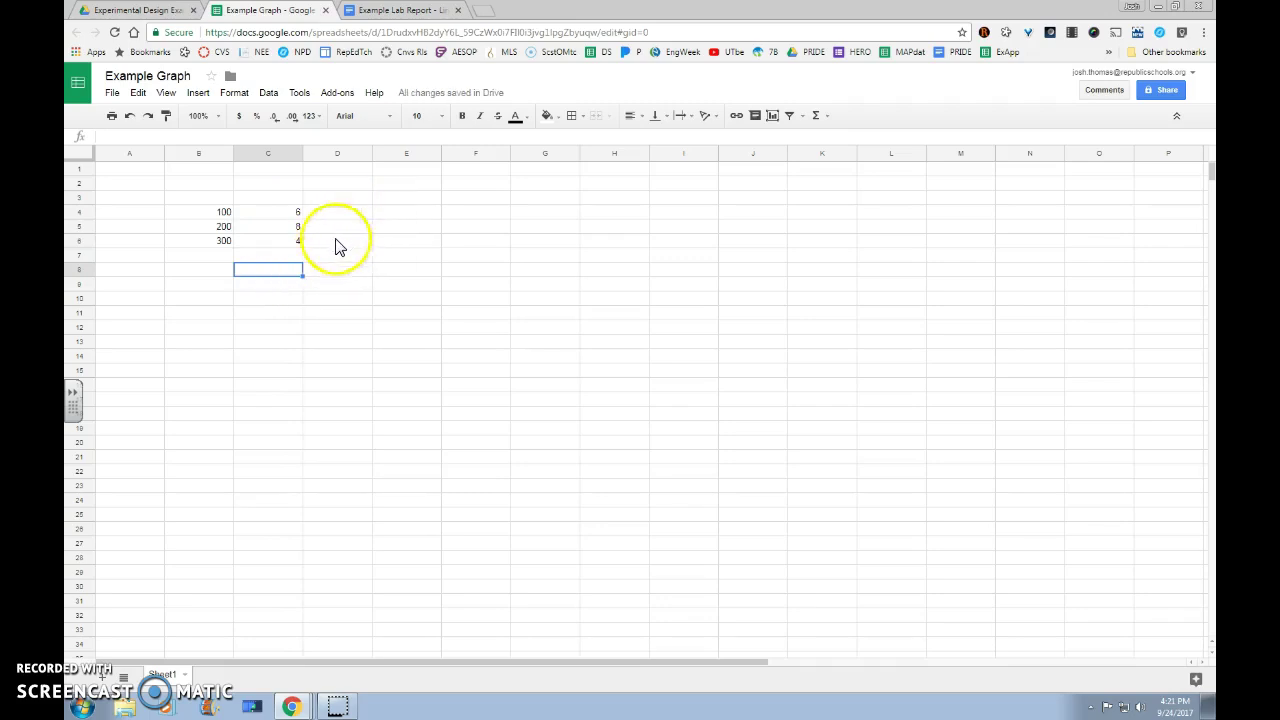
Insert a chart based on the data in cells B4:C6.
click(192, 215)
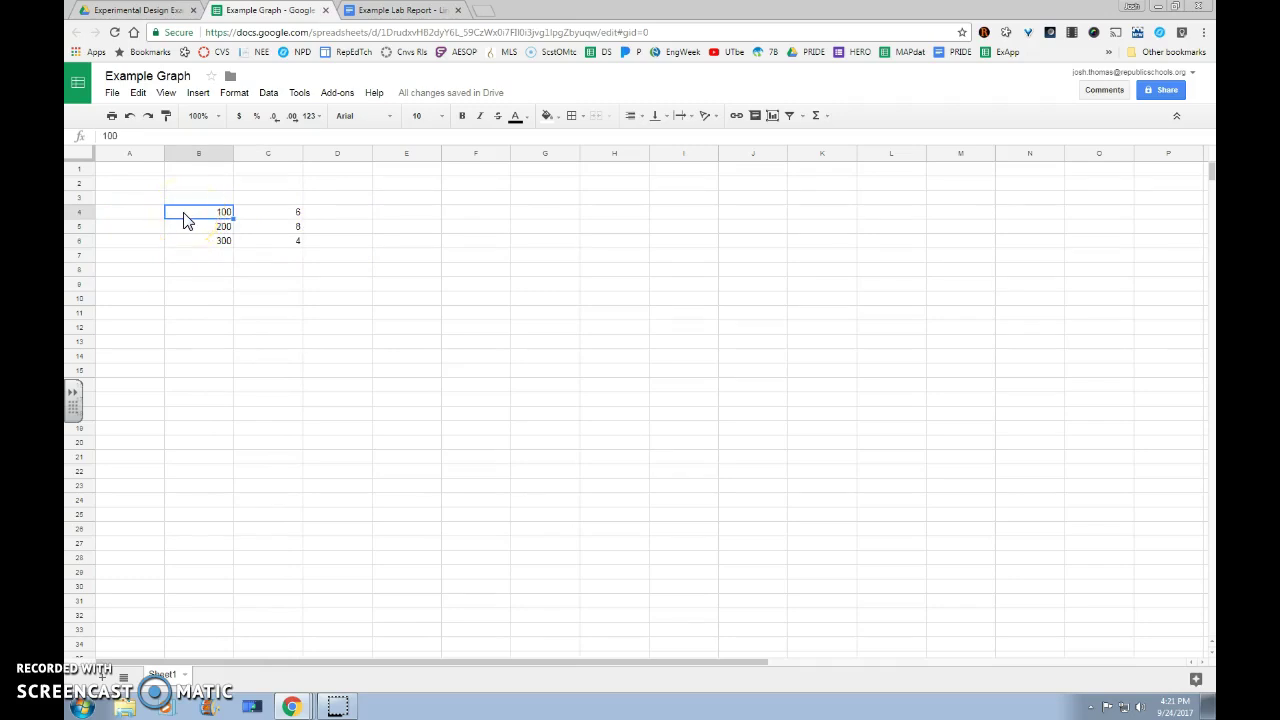
drag(229, 229, 284, 252)
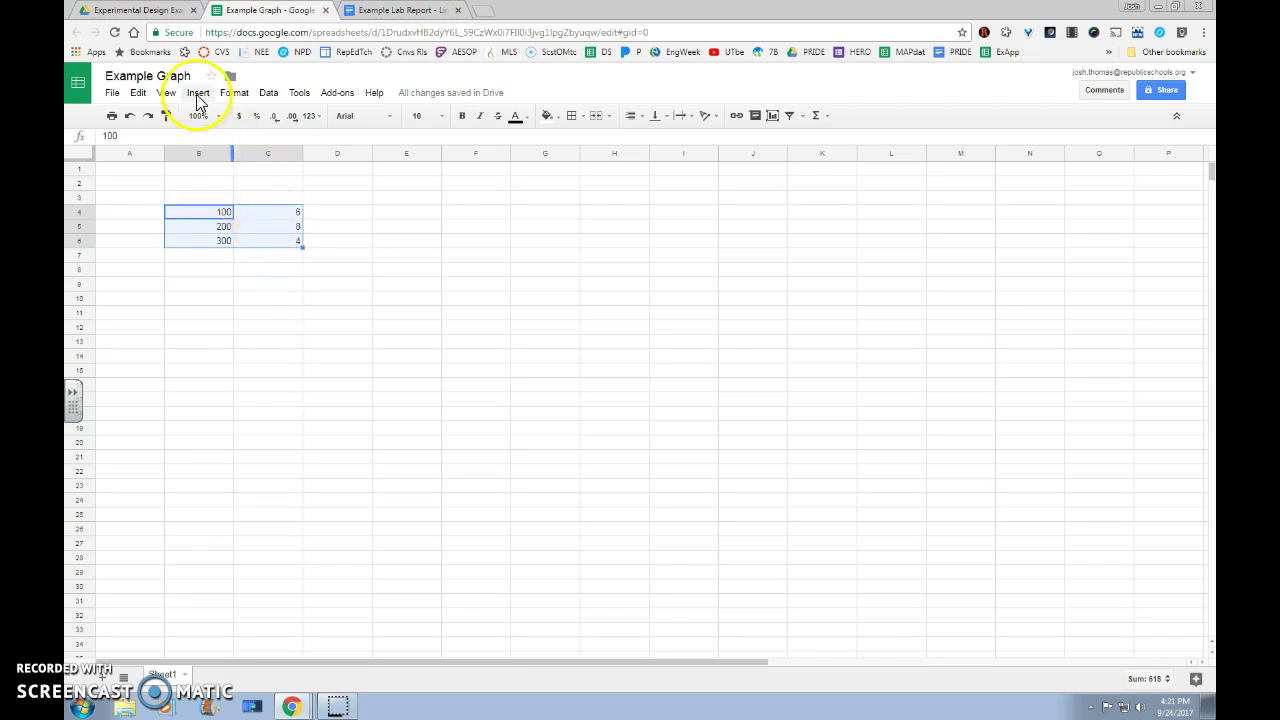
click(198, 94)
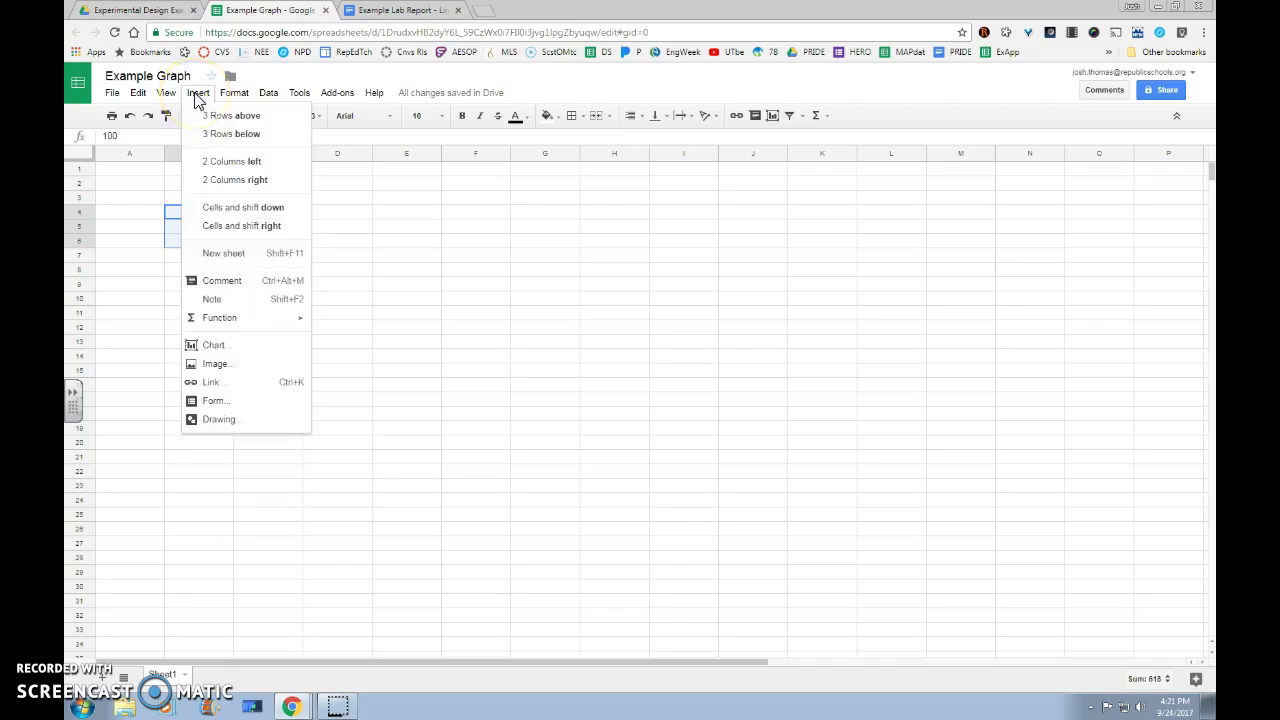
click(218, 346)
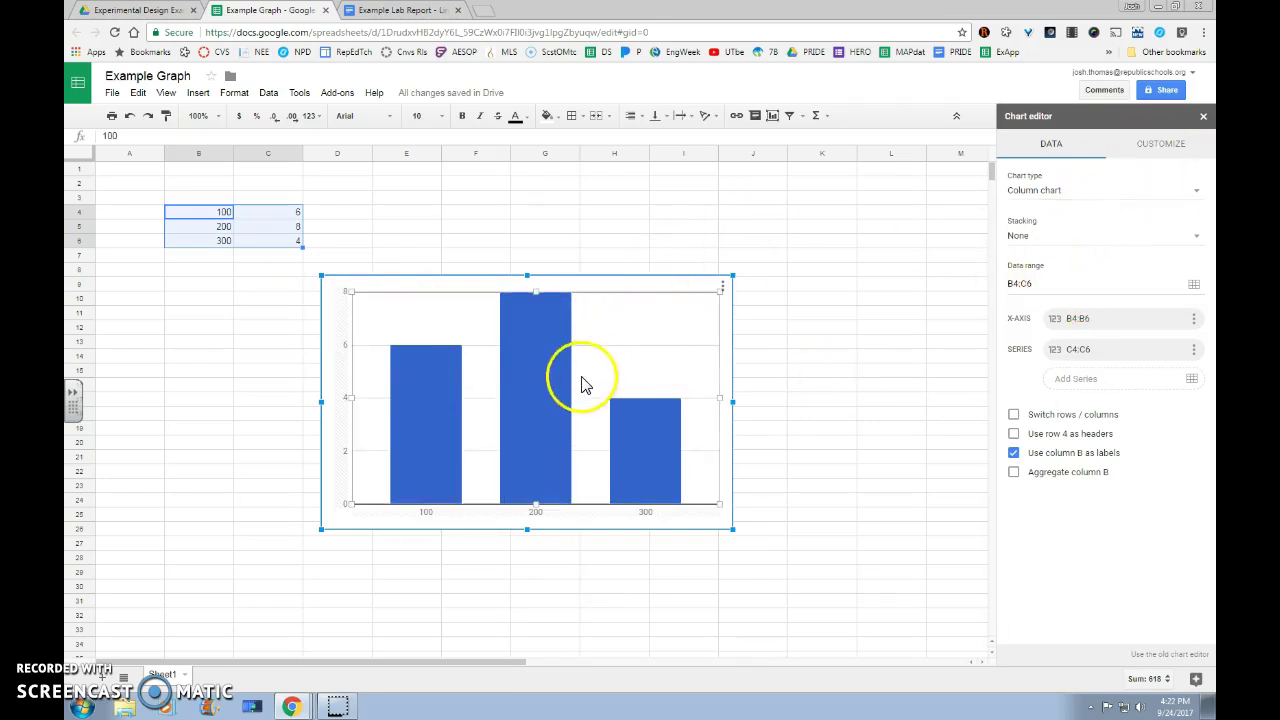
Close and reopen the chart's editor, and change the chart type from column chart to the basic line chart.
click(872, 285)
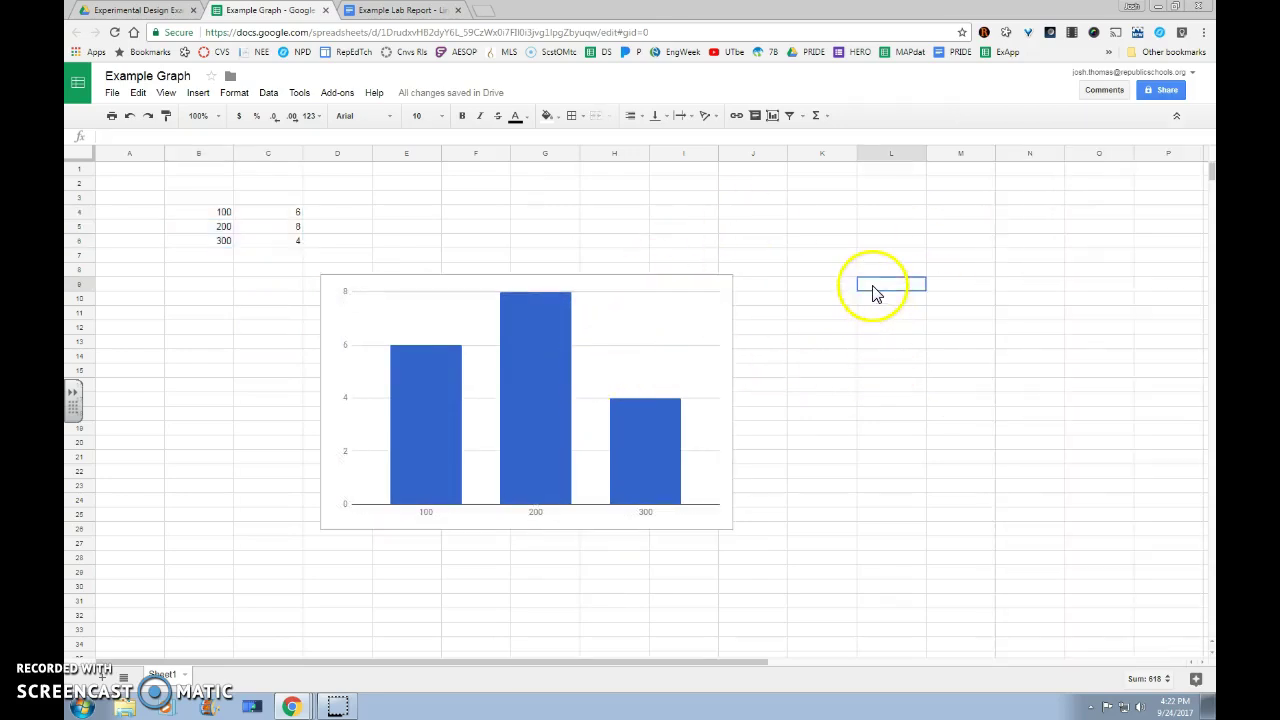
click(668, 363)
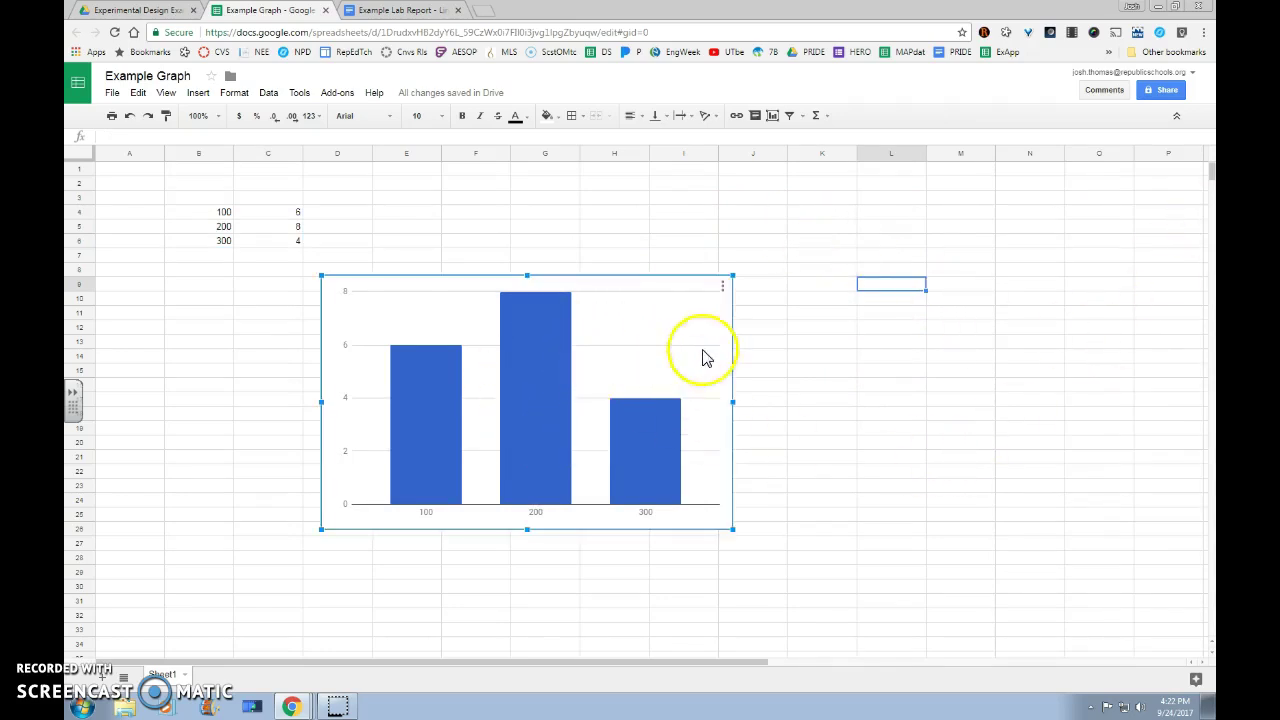
click(723, 287)
click(759, 306)
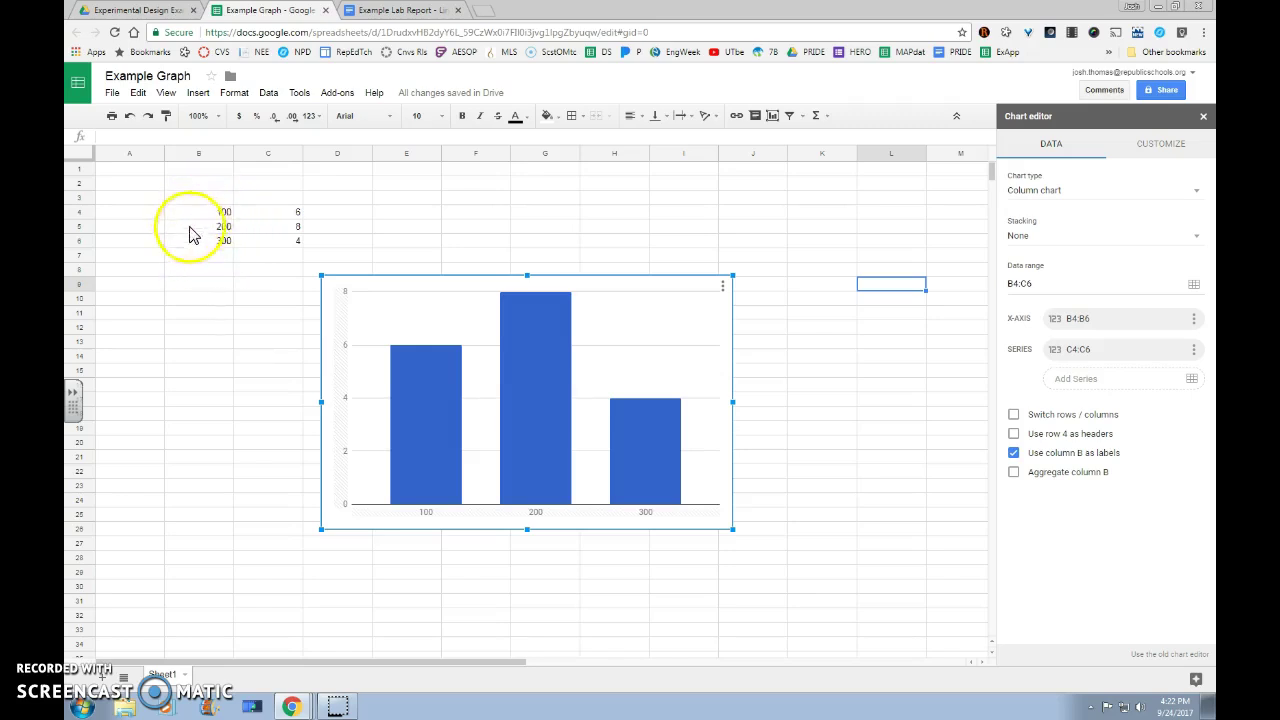
mouse_move(645, 393)
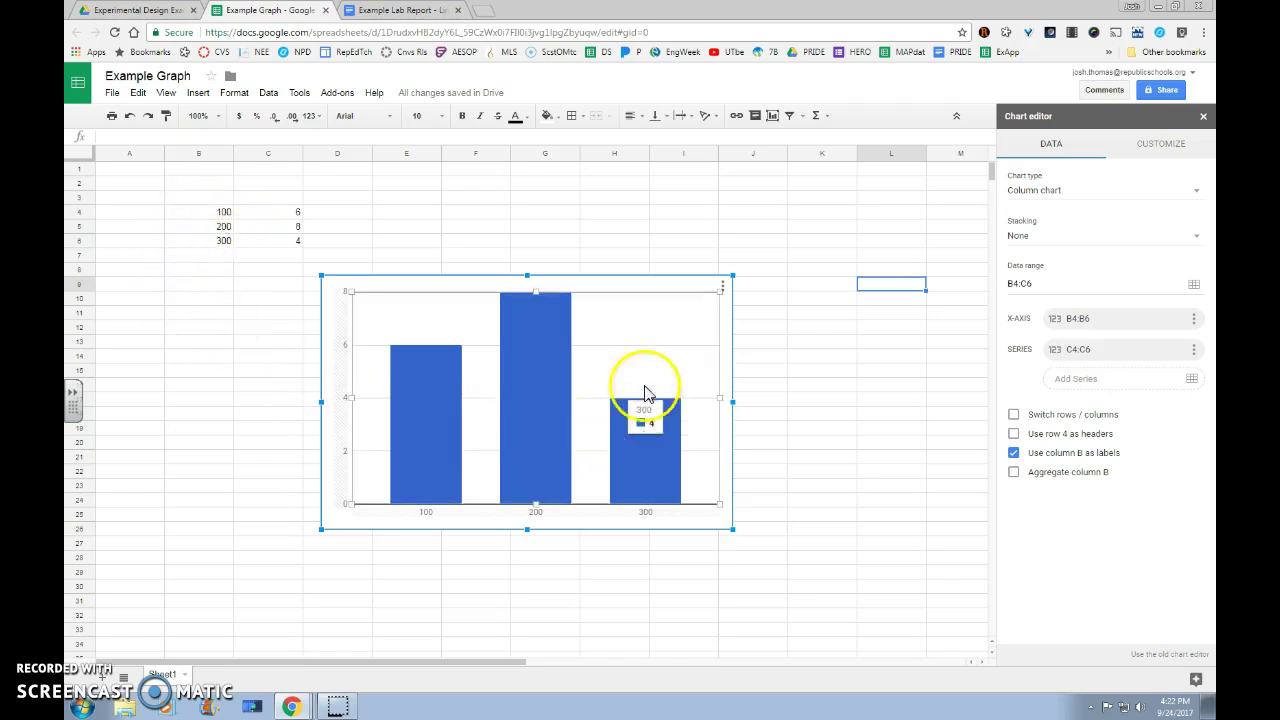
mouse_move(533, 380)
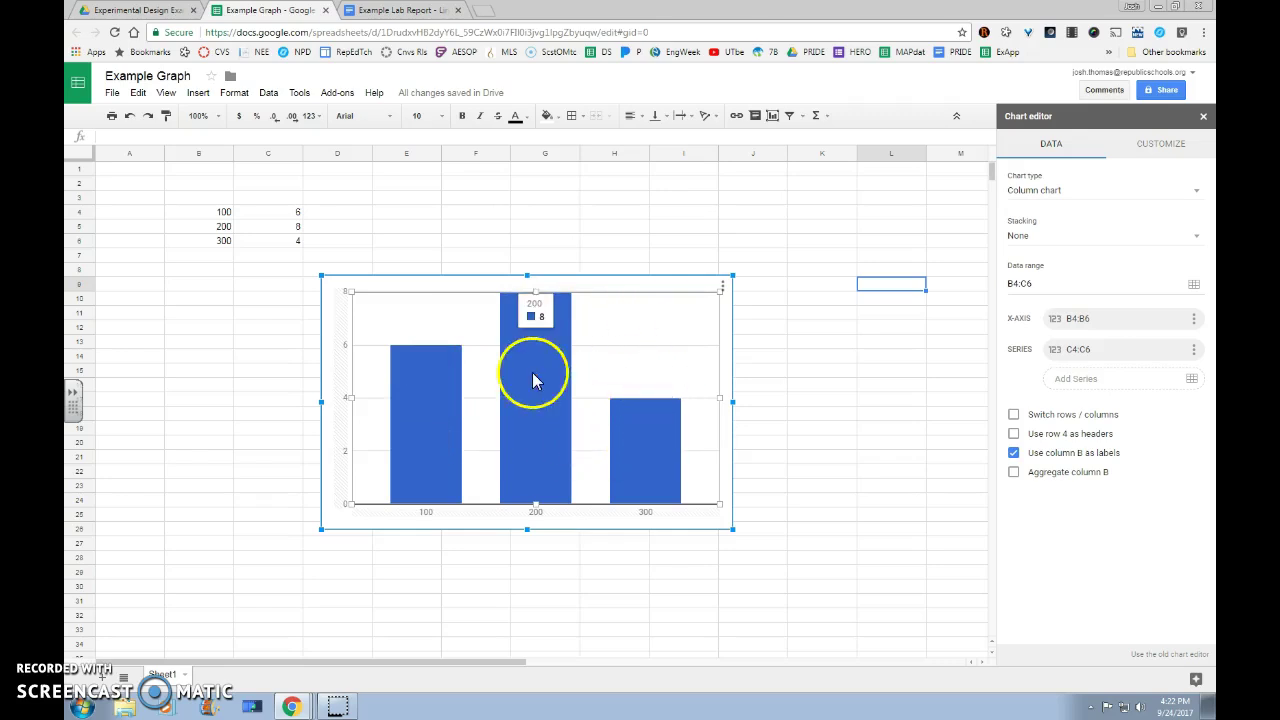
click(1019, 189)
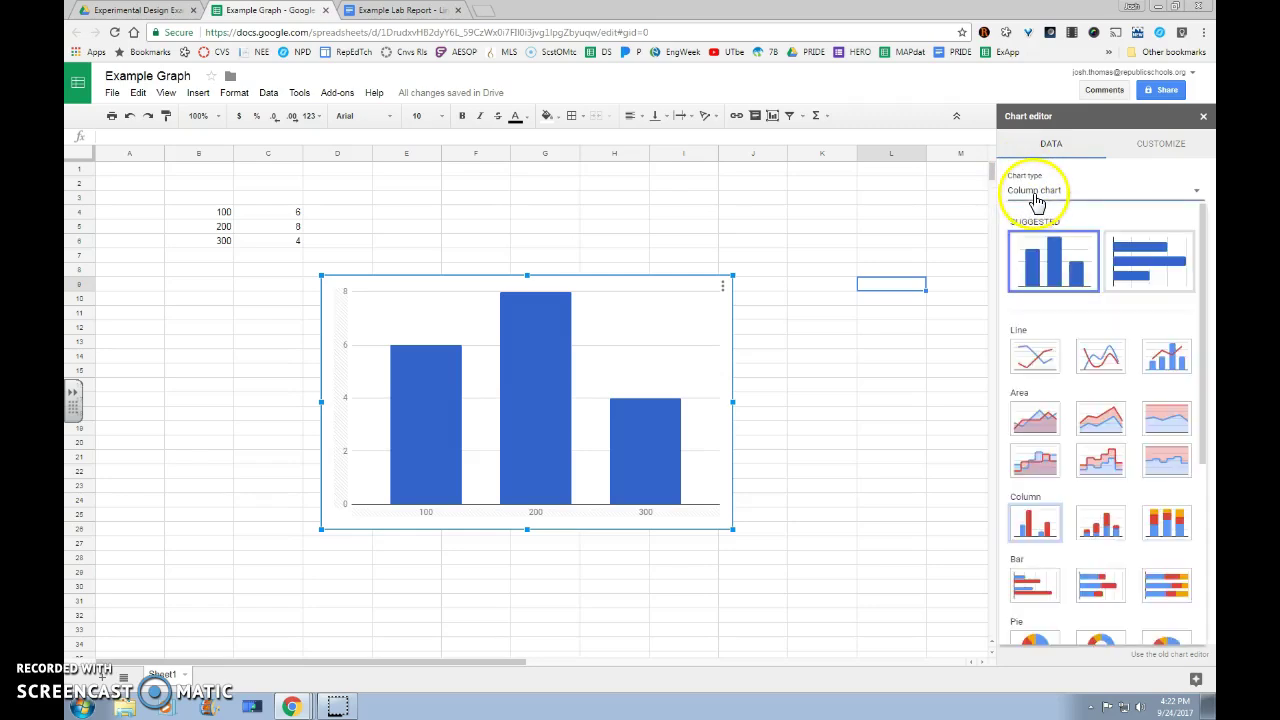
click(1038, 358)
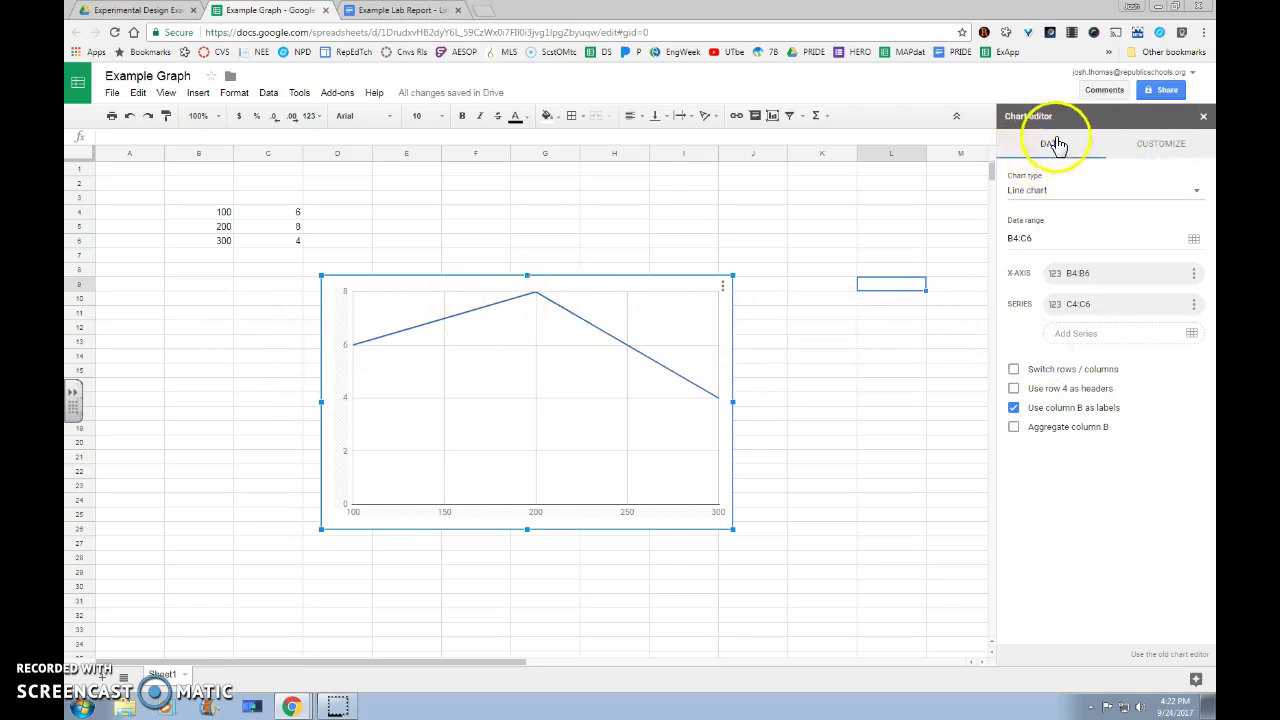
Set the chart title to "The Effect of the Amount of Water on the Height of the Plant", copied from the lab report's title.
click(1158, 148)
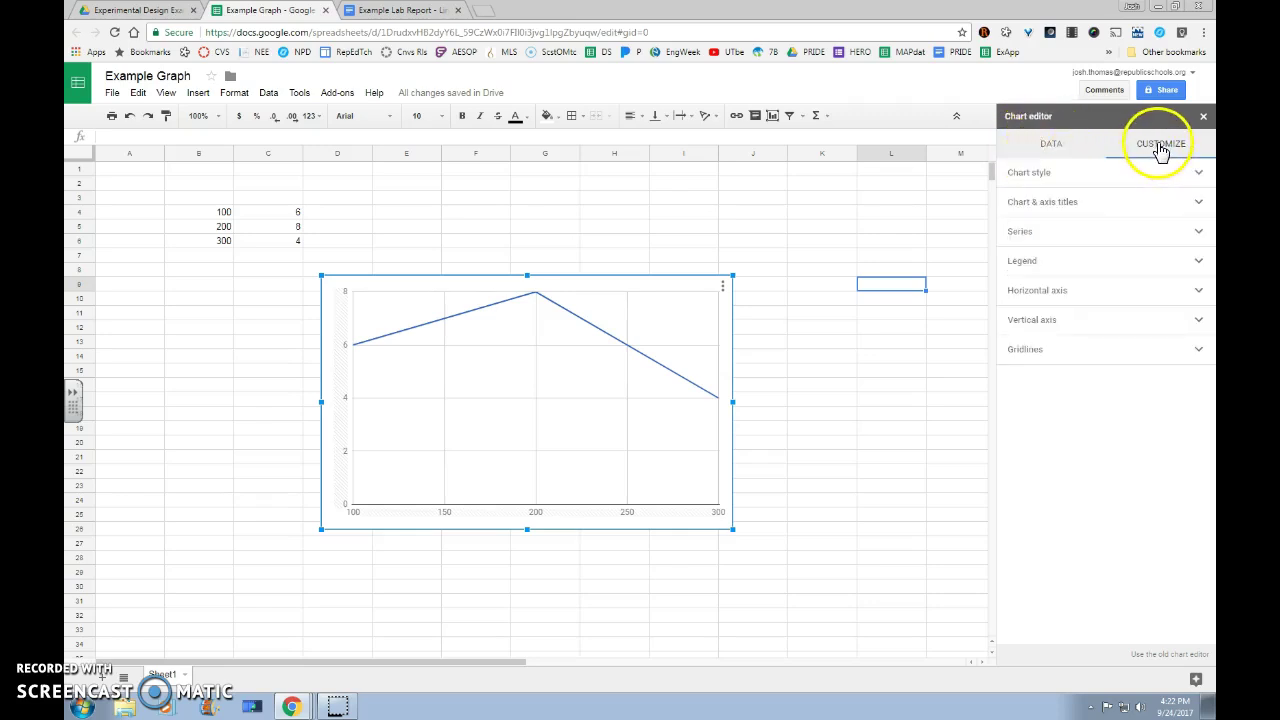
click(1077, 213)
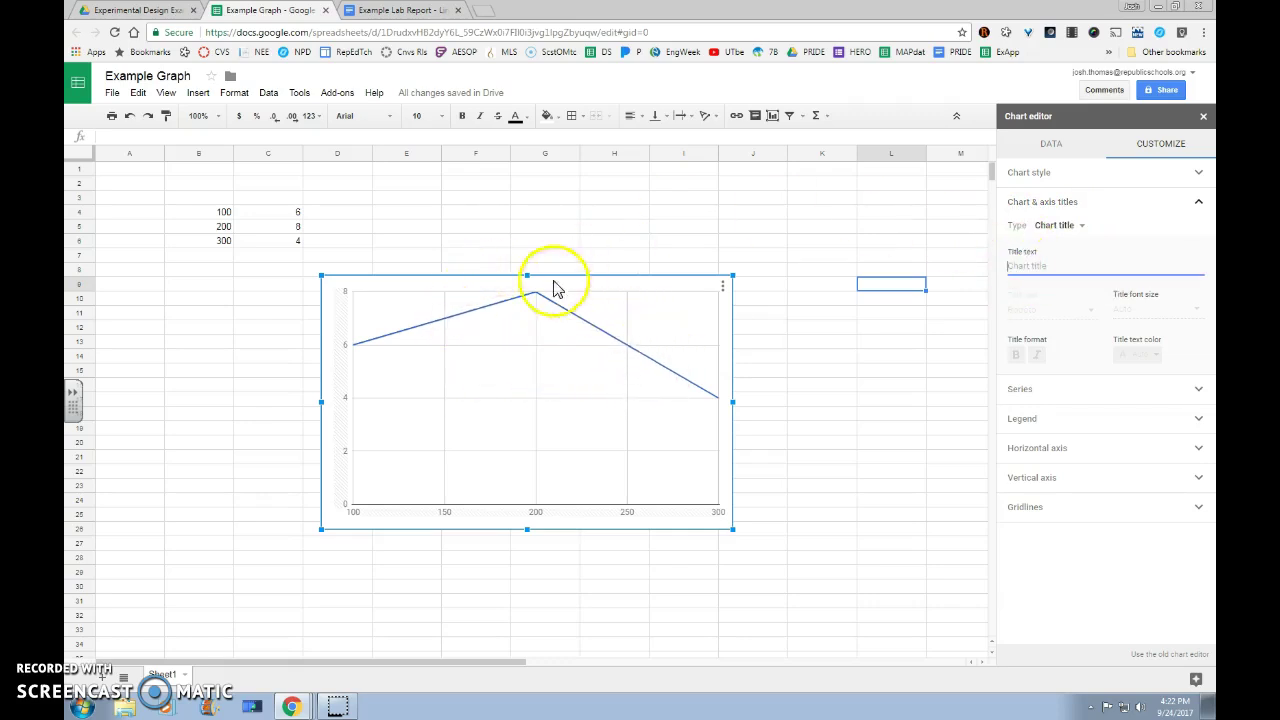
click(398, 12)
scroll(535, 375, up, 5)
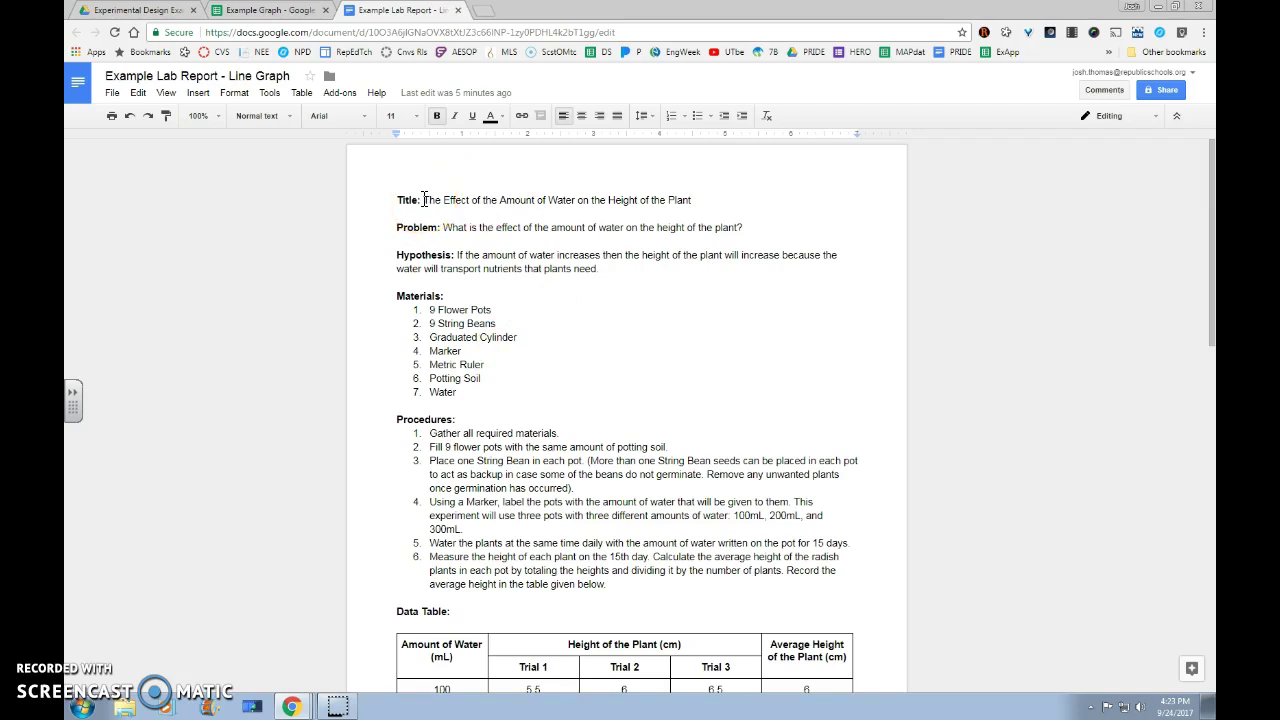
drag(424, 197, 685, 197)
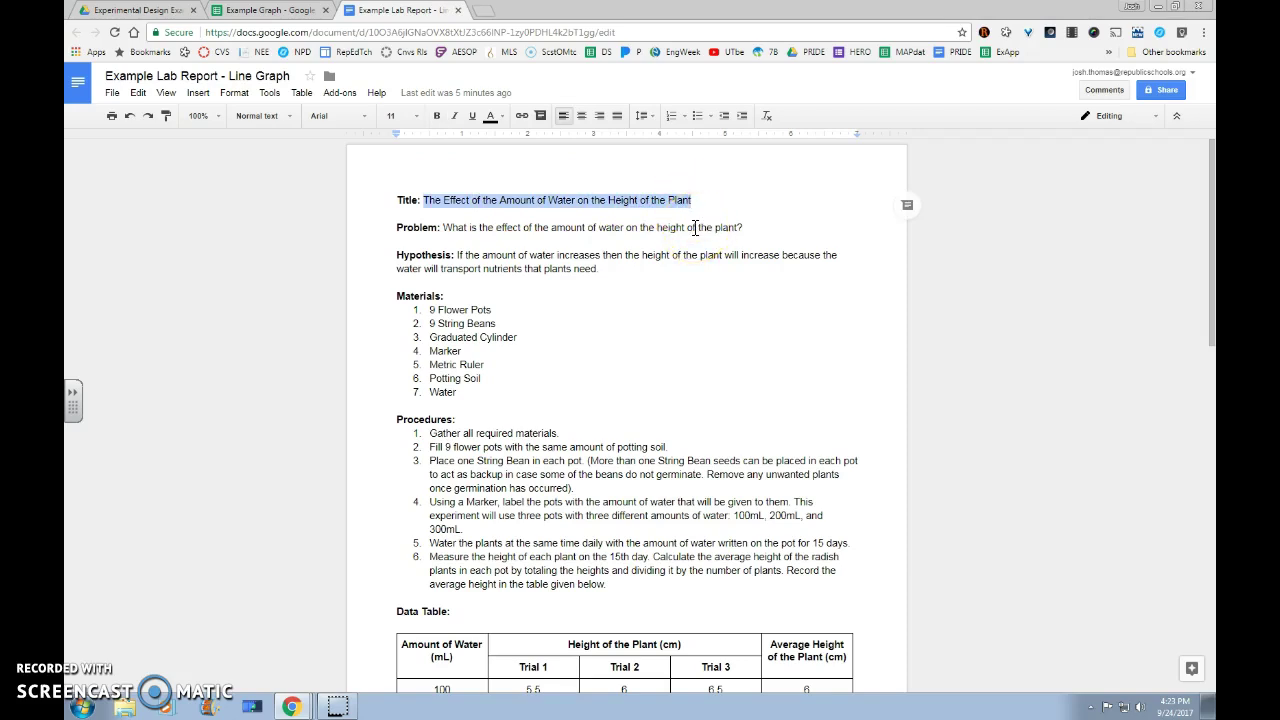
click(318, 12)
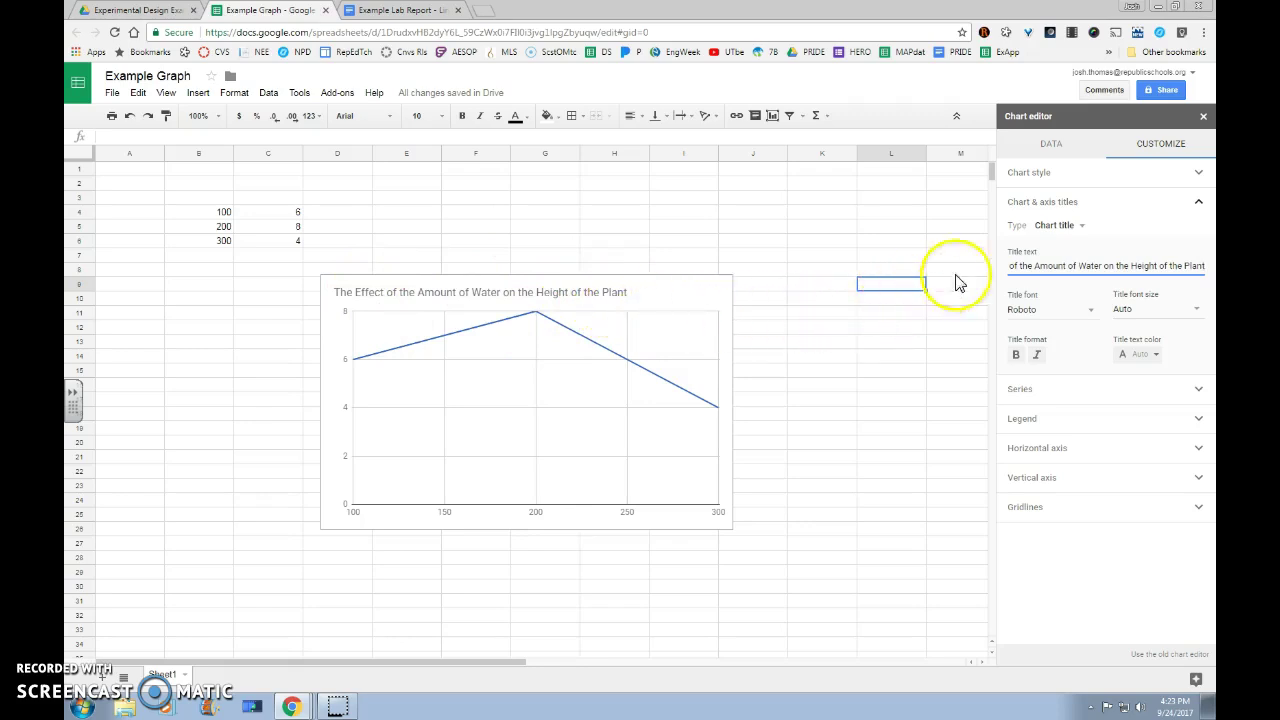
Set the chart's horizontal axis title to "Amount of Water (mL)", copied from the lab report's data table.
click(1082, 229)
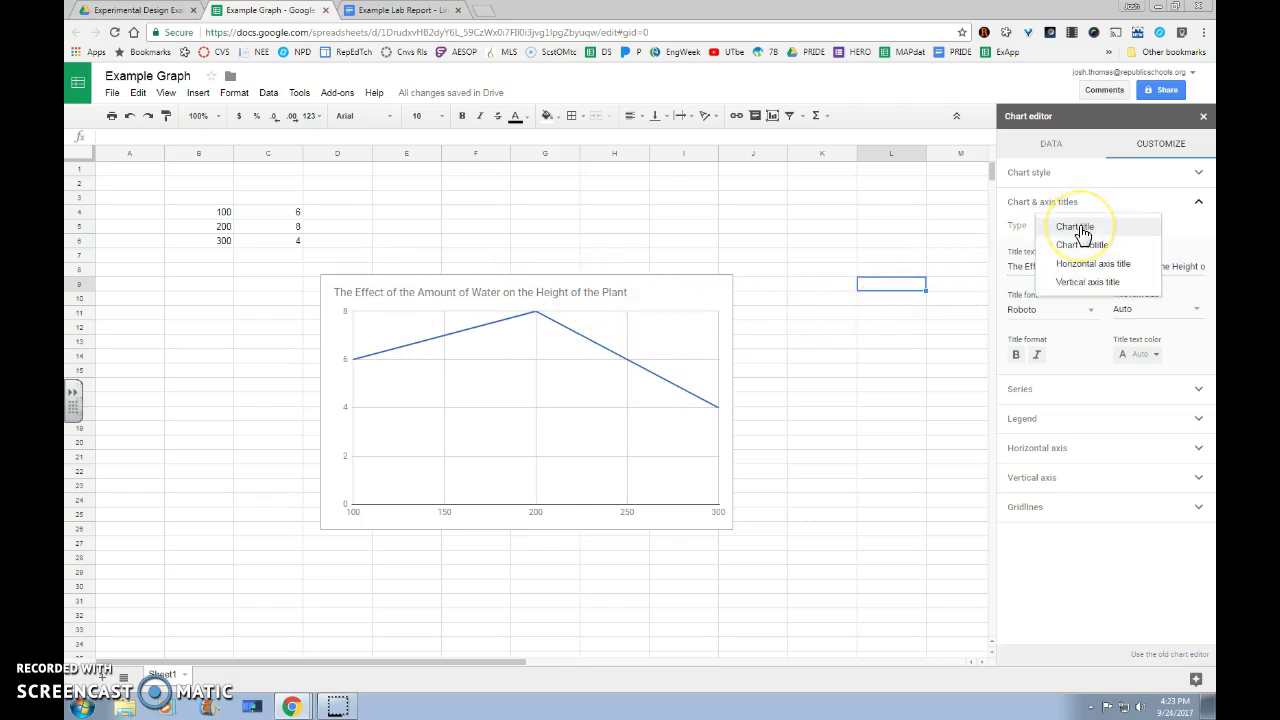
drag(1083, 233, 1076, 268)
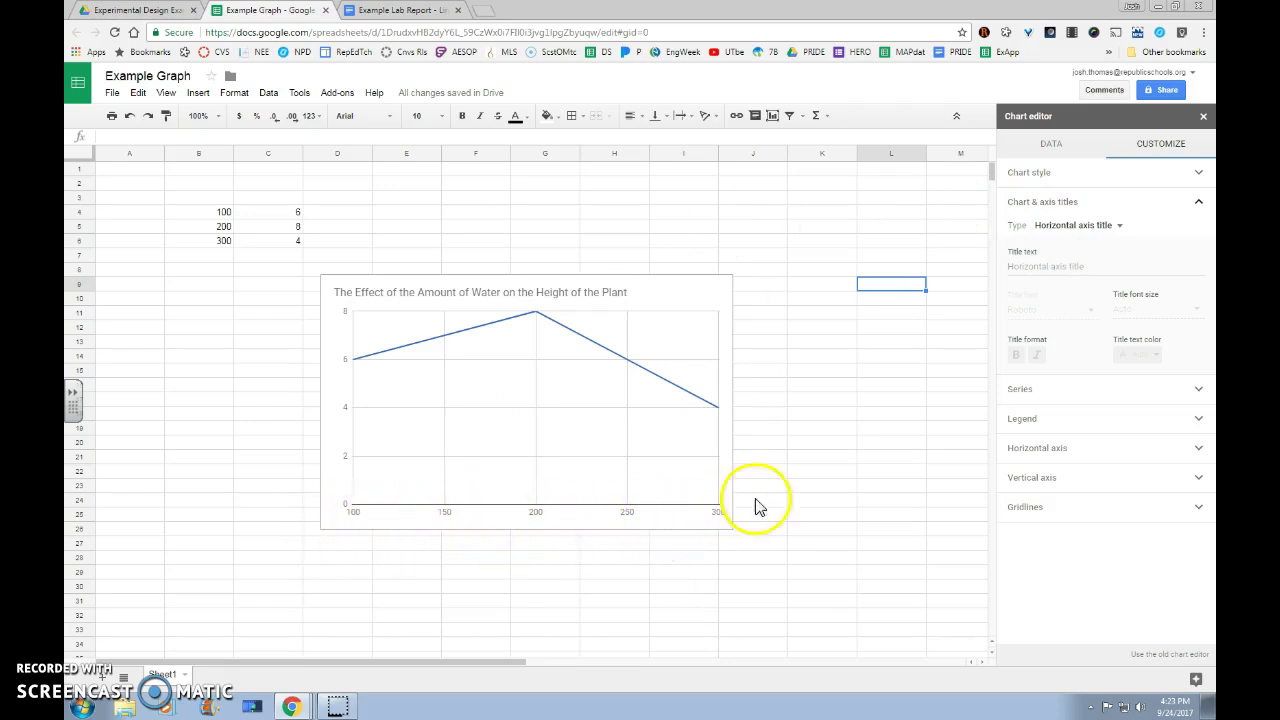
click(395, 10)
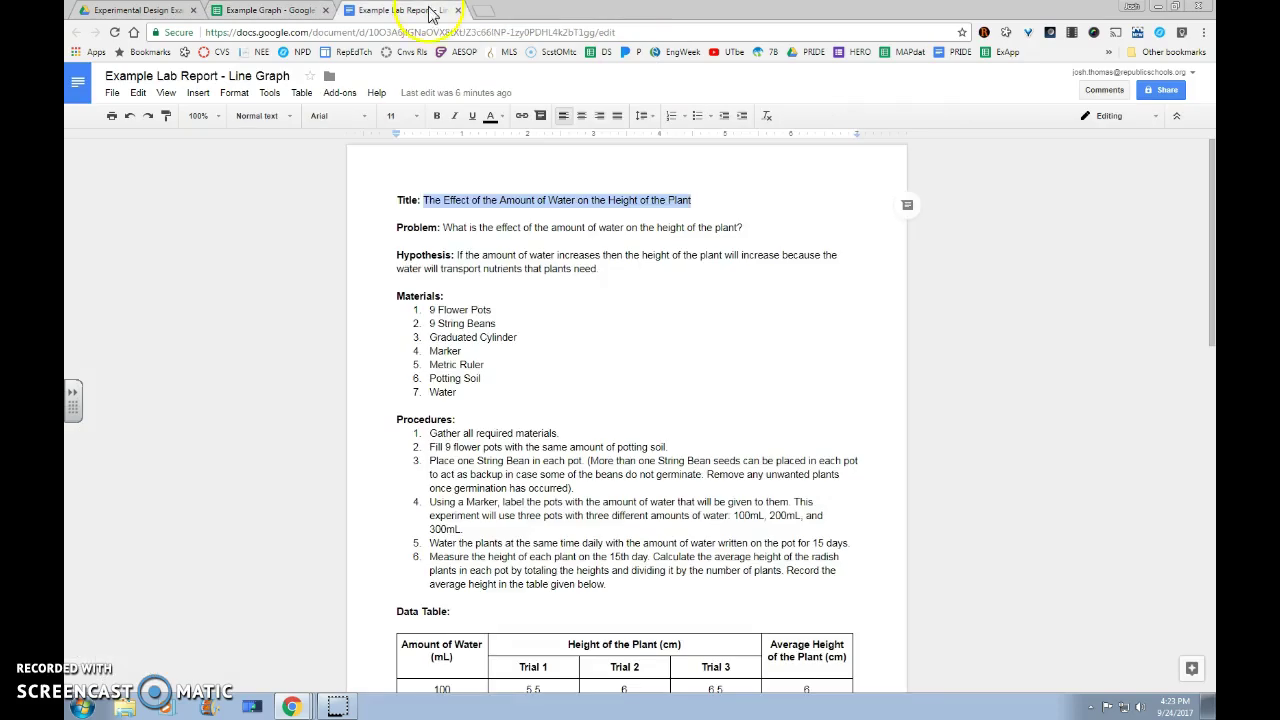
scroll(440, 320, down, 3)
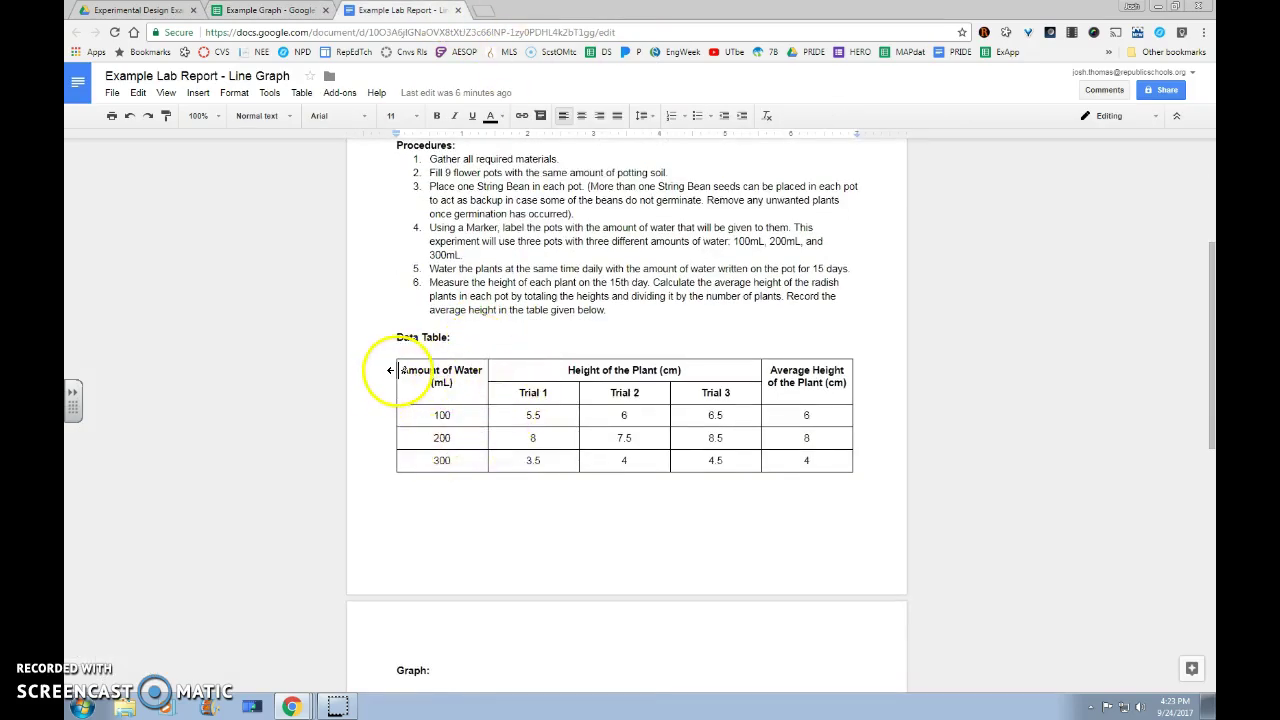
drag(402, 370, 457, 382)
key(ctrl+c)
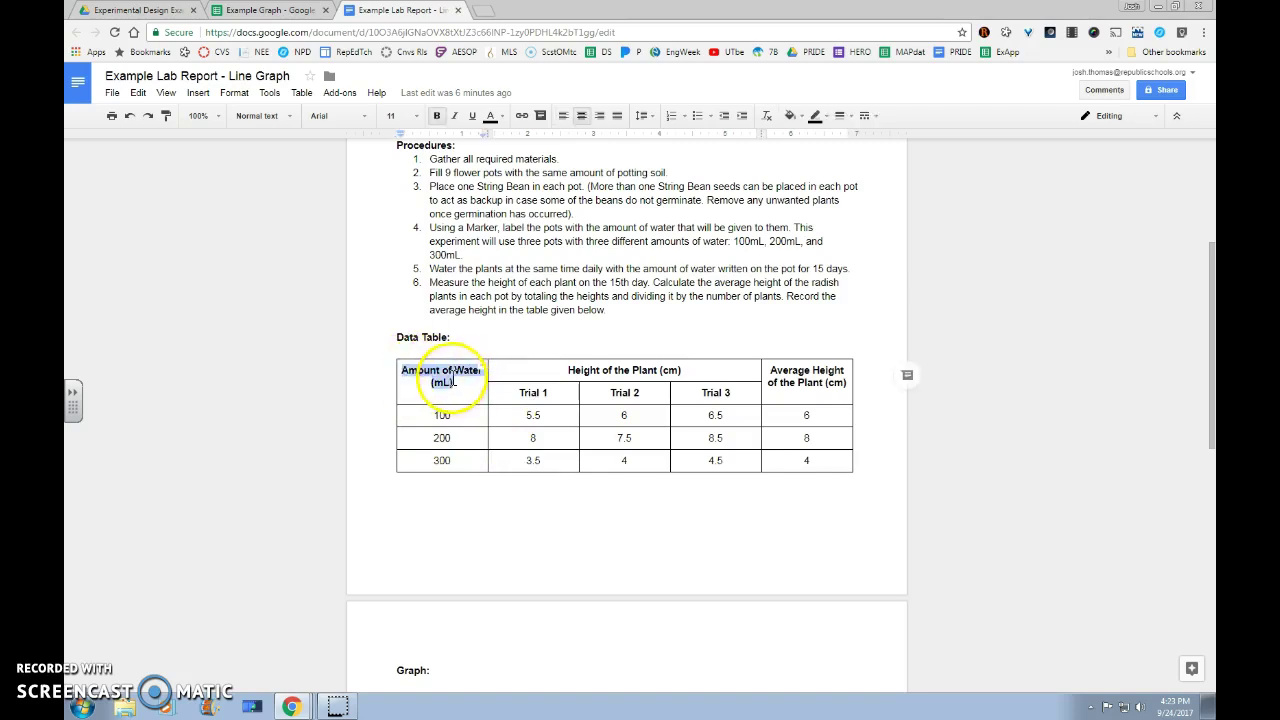
click(243, 10)
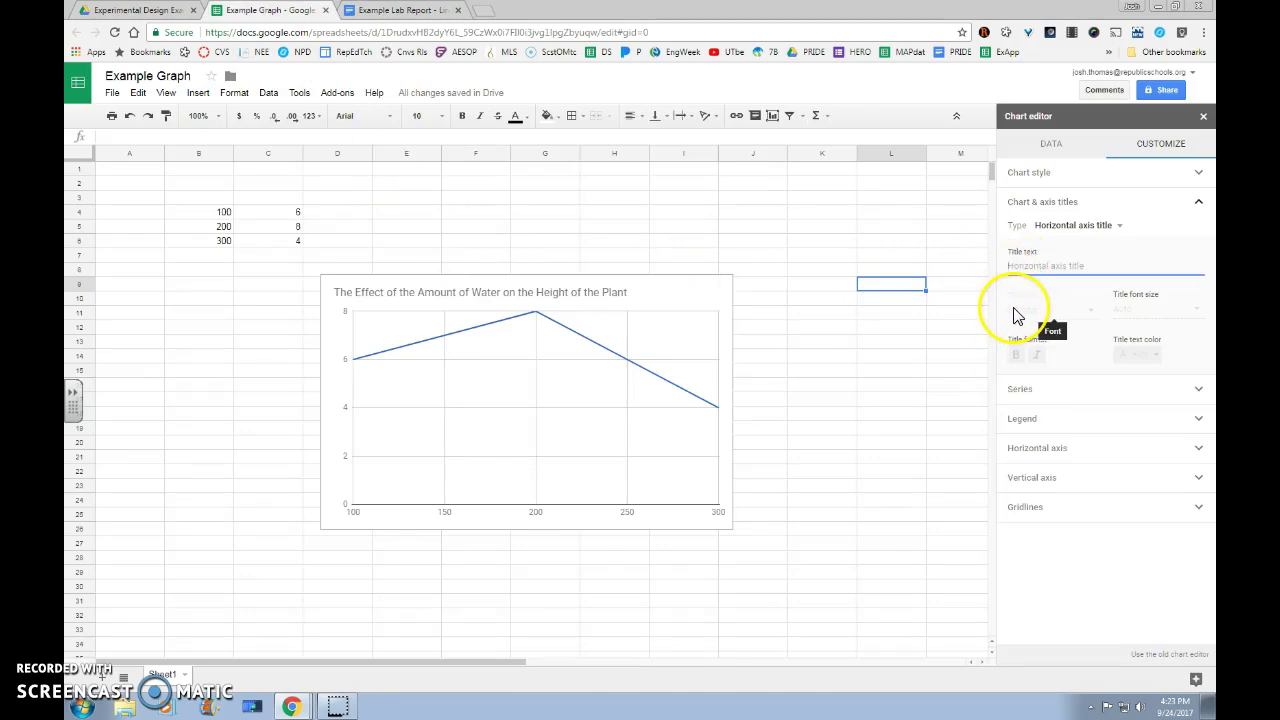
key(ctrl+v)
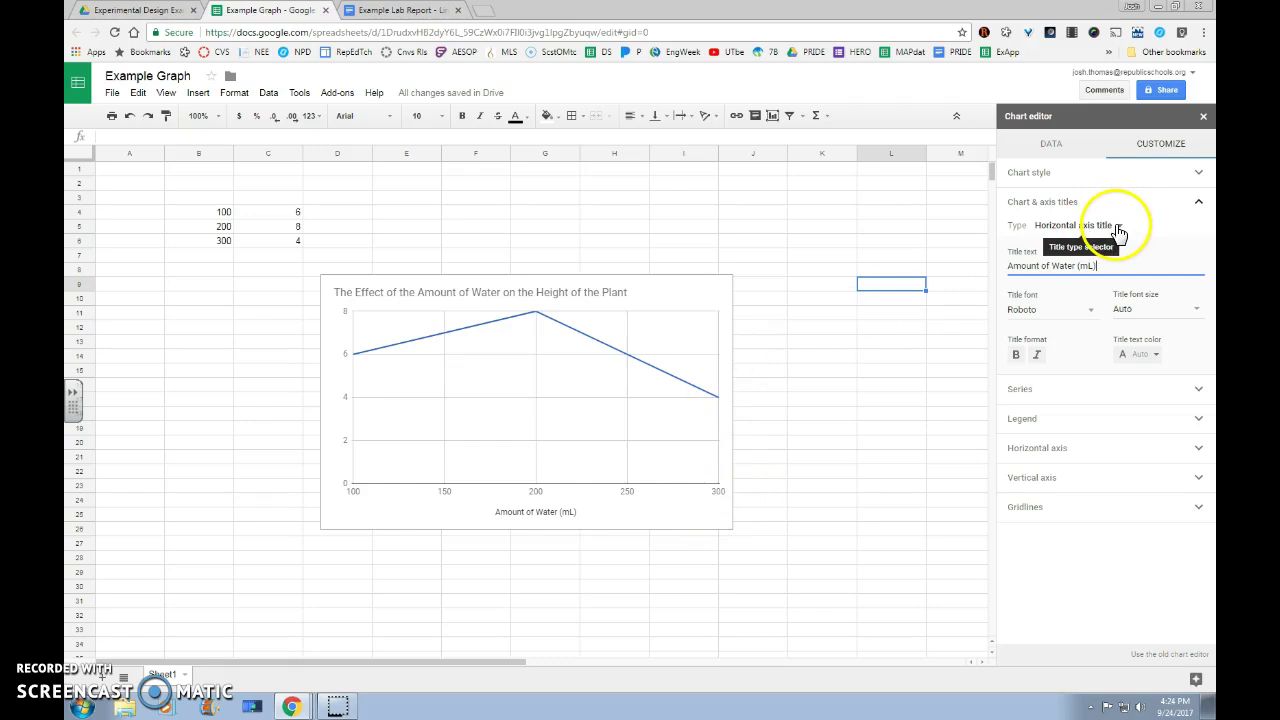
Set the chart's vertical axis title to "Height of the Plant (cm)", copied from the lab report's data table.
click(1119, 230)
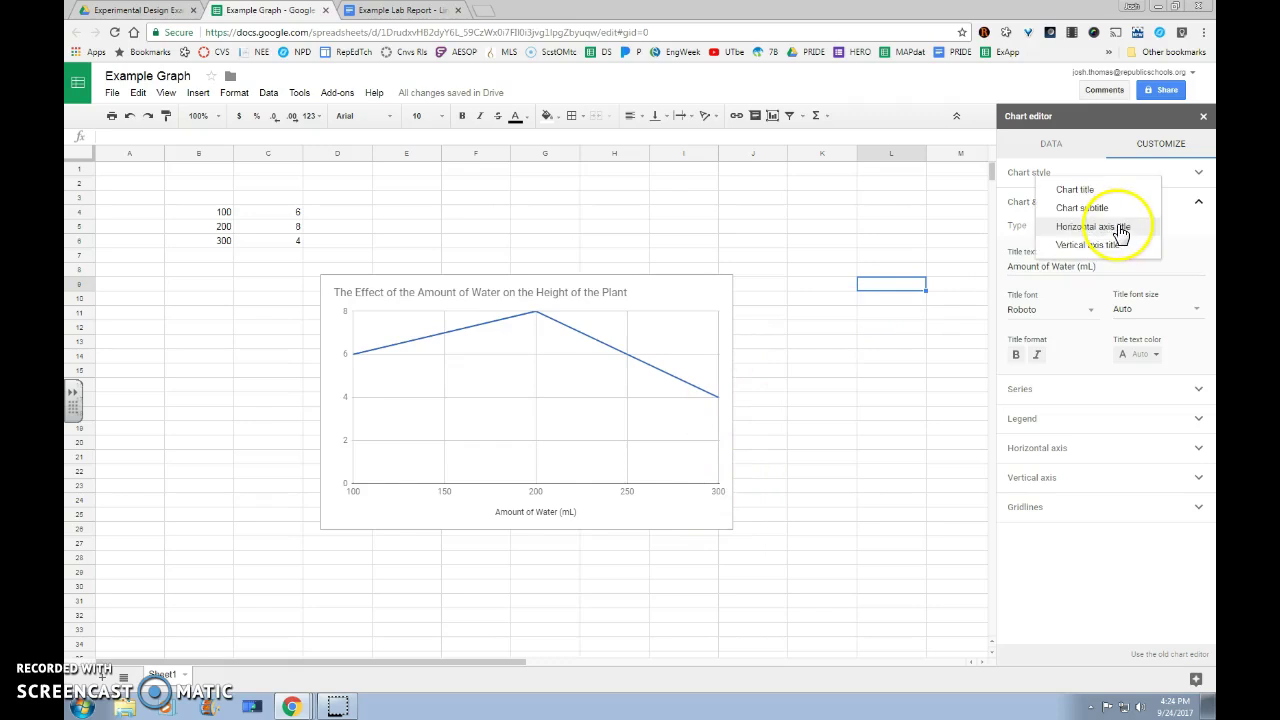
click(1096, 250)
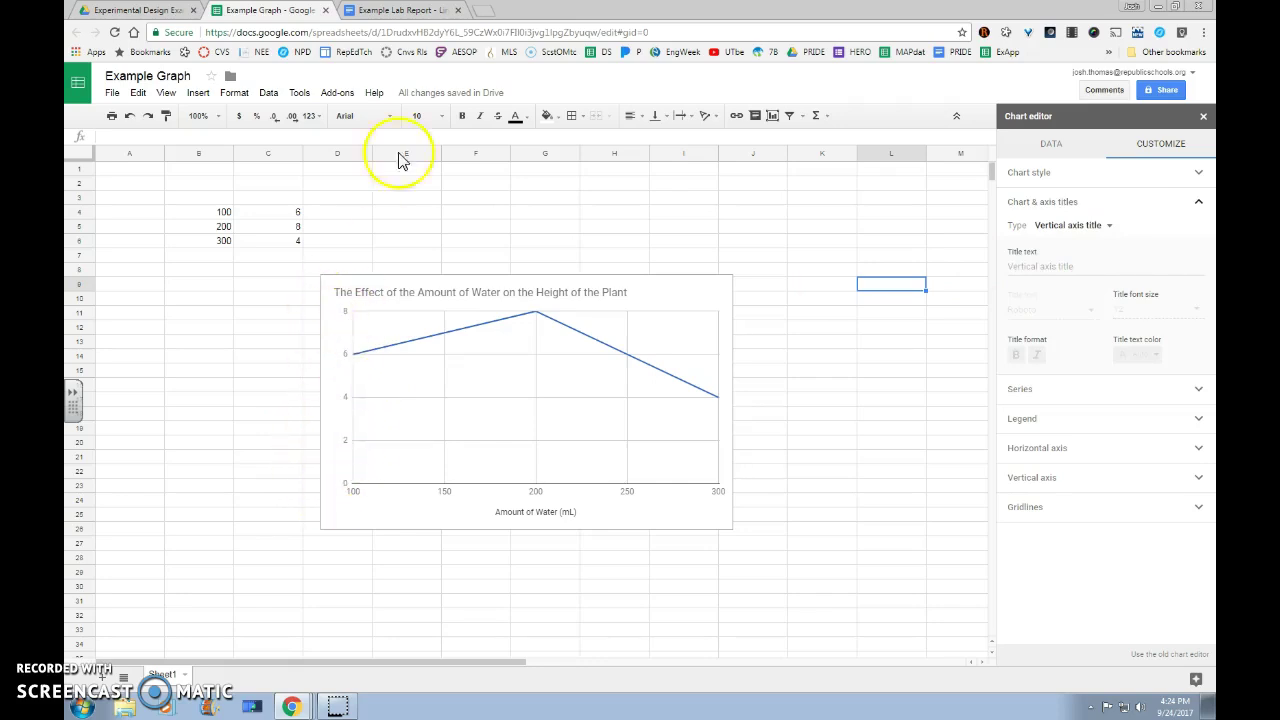
click(400, 10)
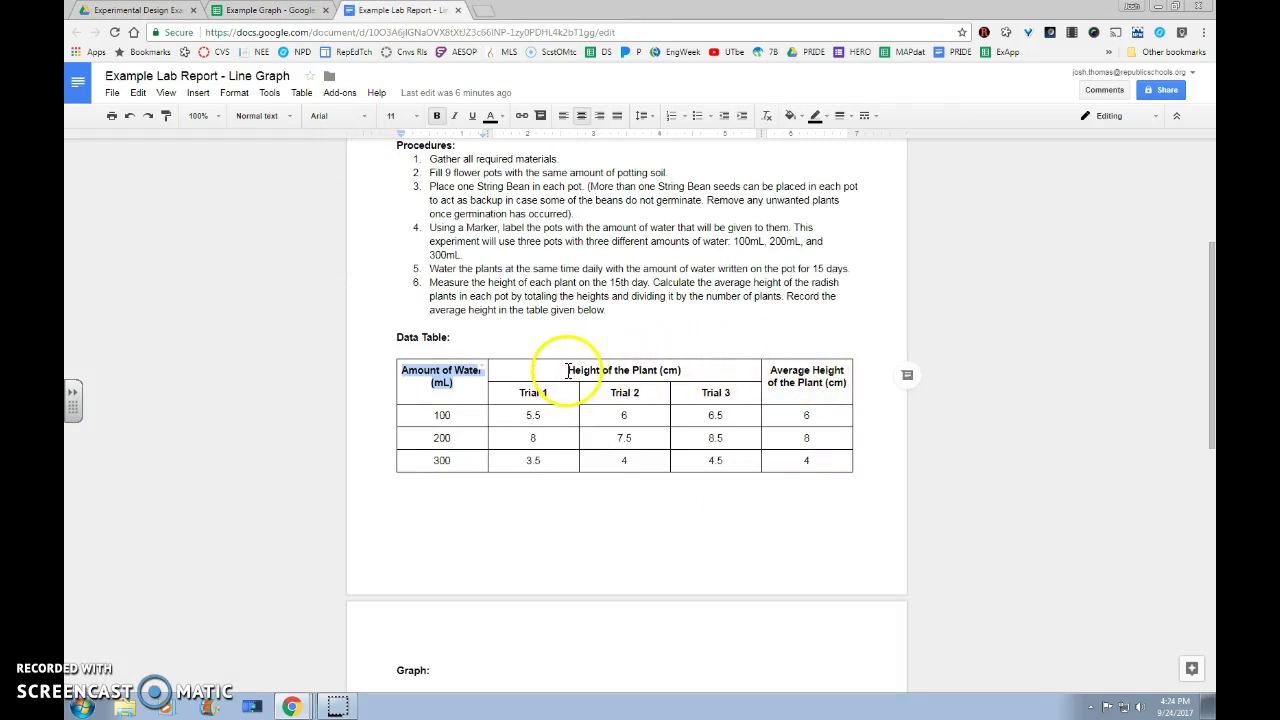
drag(568, 371, 676, 371)
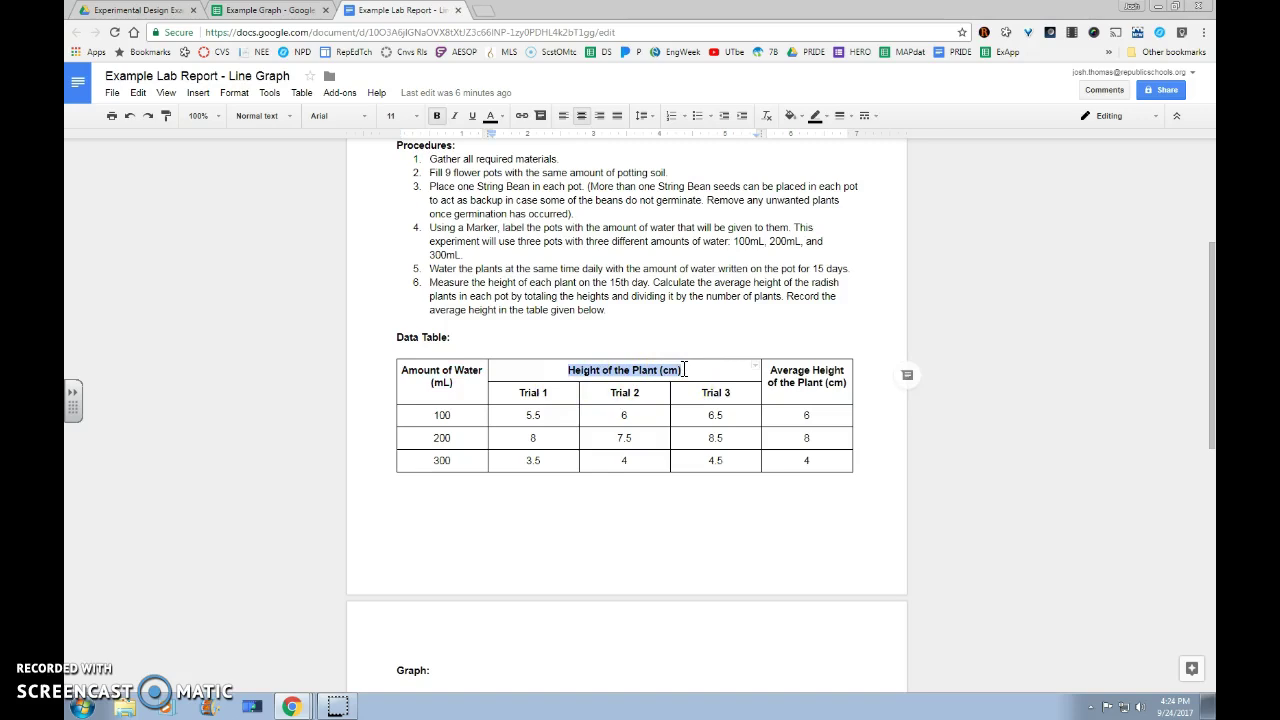
key(ctrl+shift+Tab)
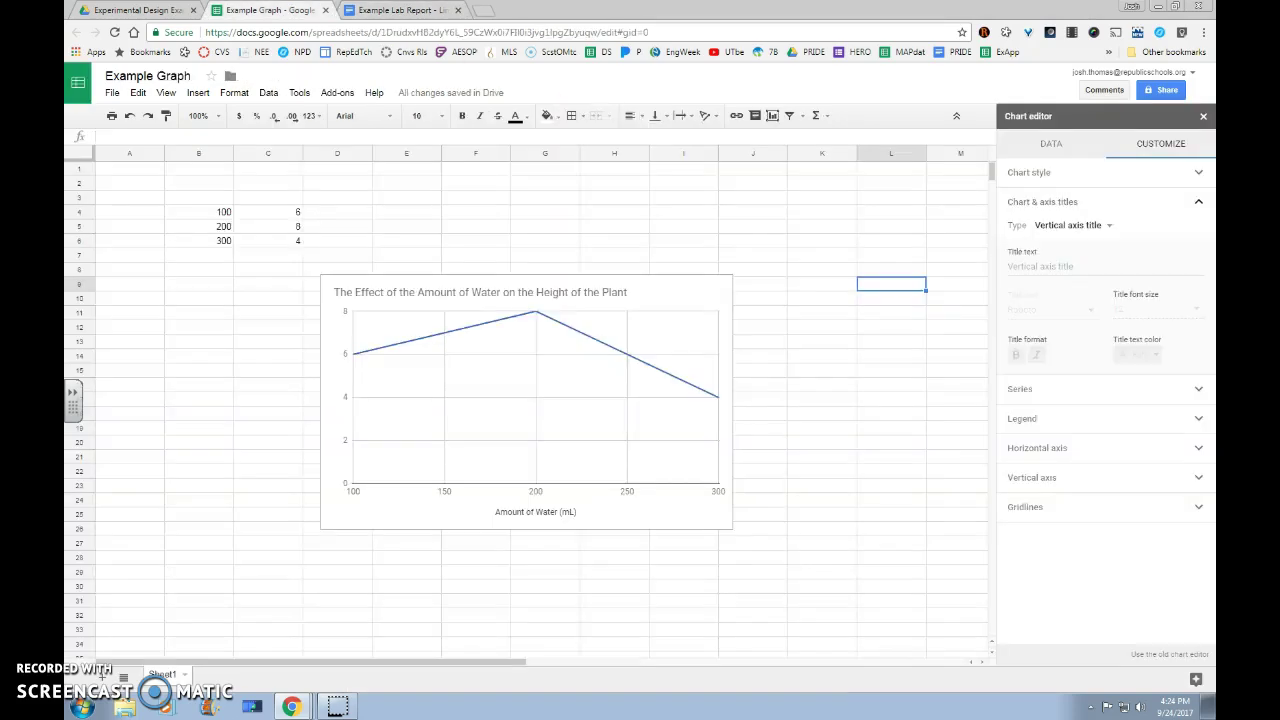
click(1038, 266)
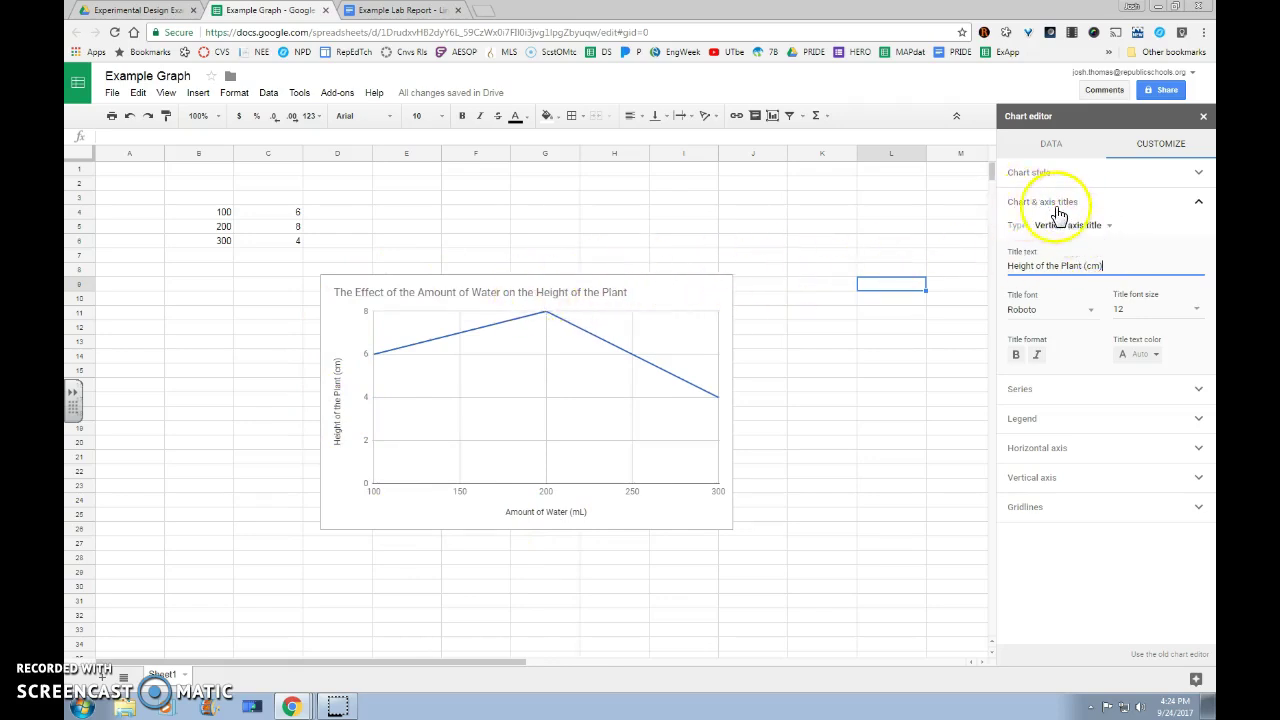
Set the chart's horizontal axis to a minimum of 0 and a maximum of 400.
click(1198, 208)
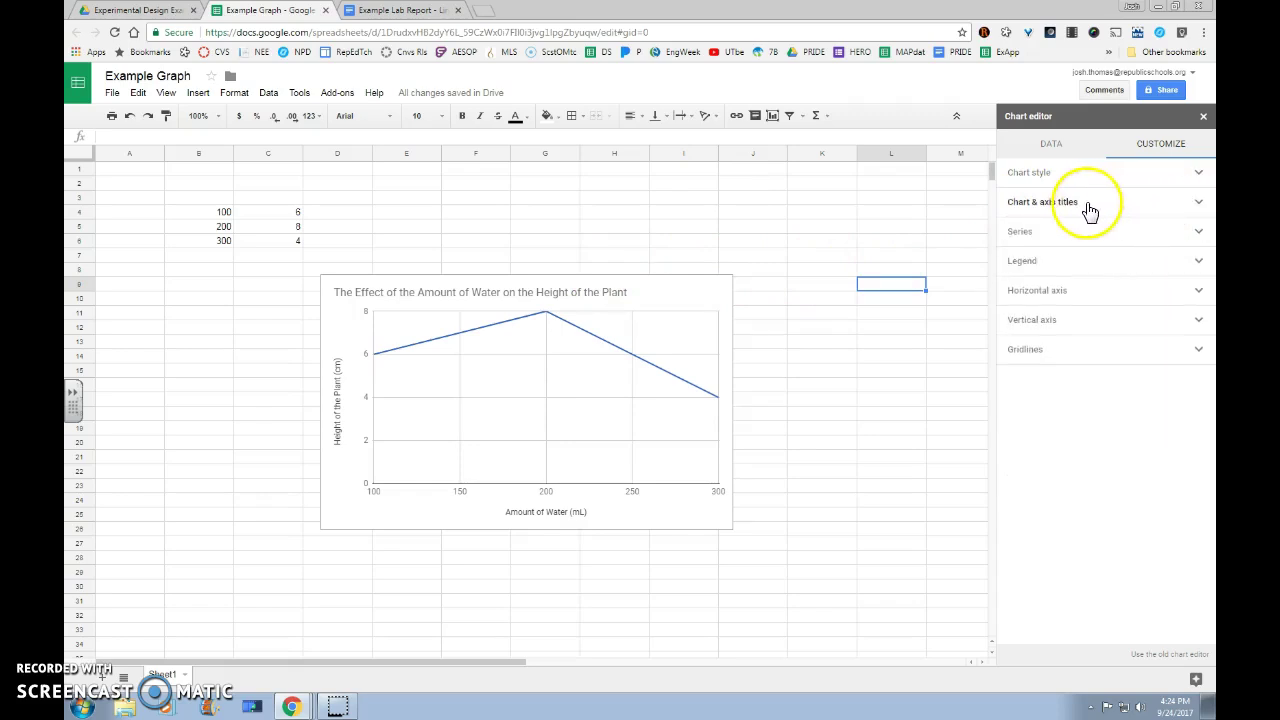
click(1053, 300)
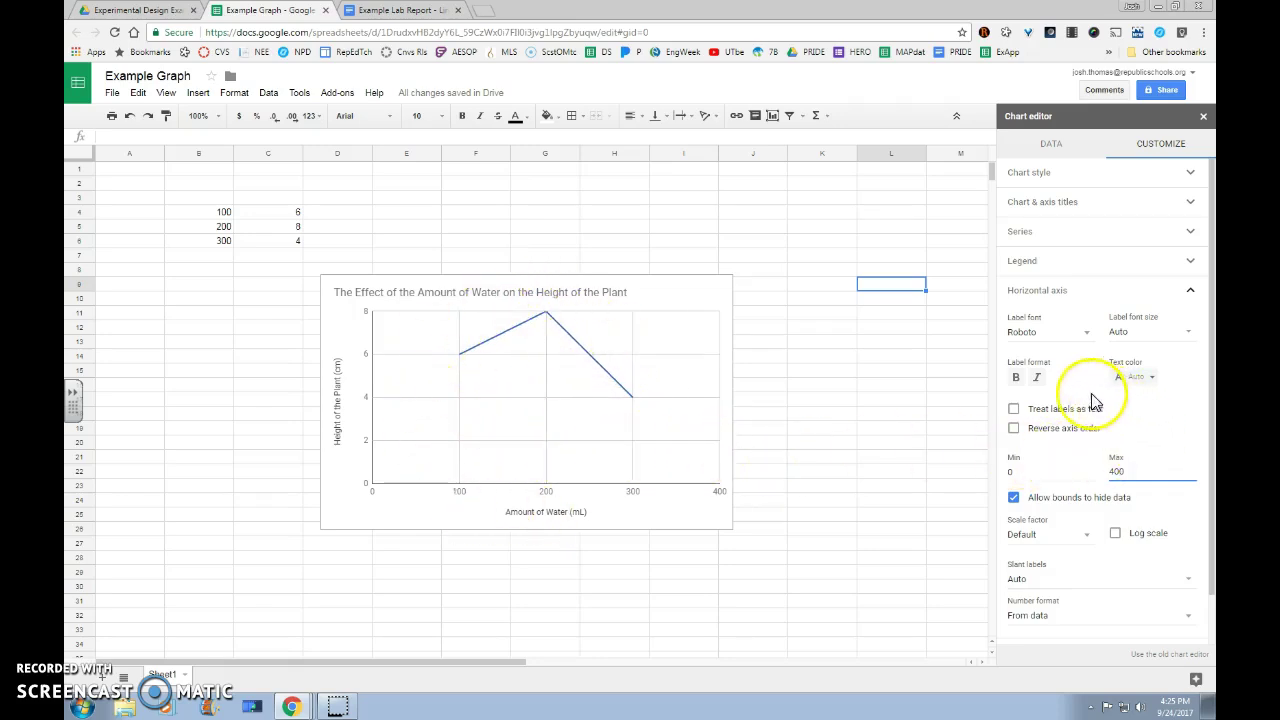
click(1193, 292)
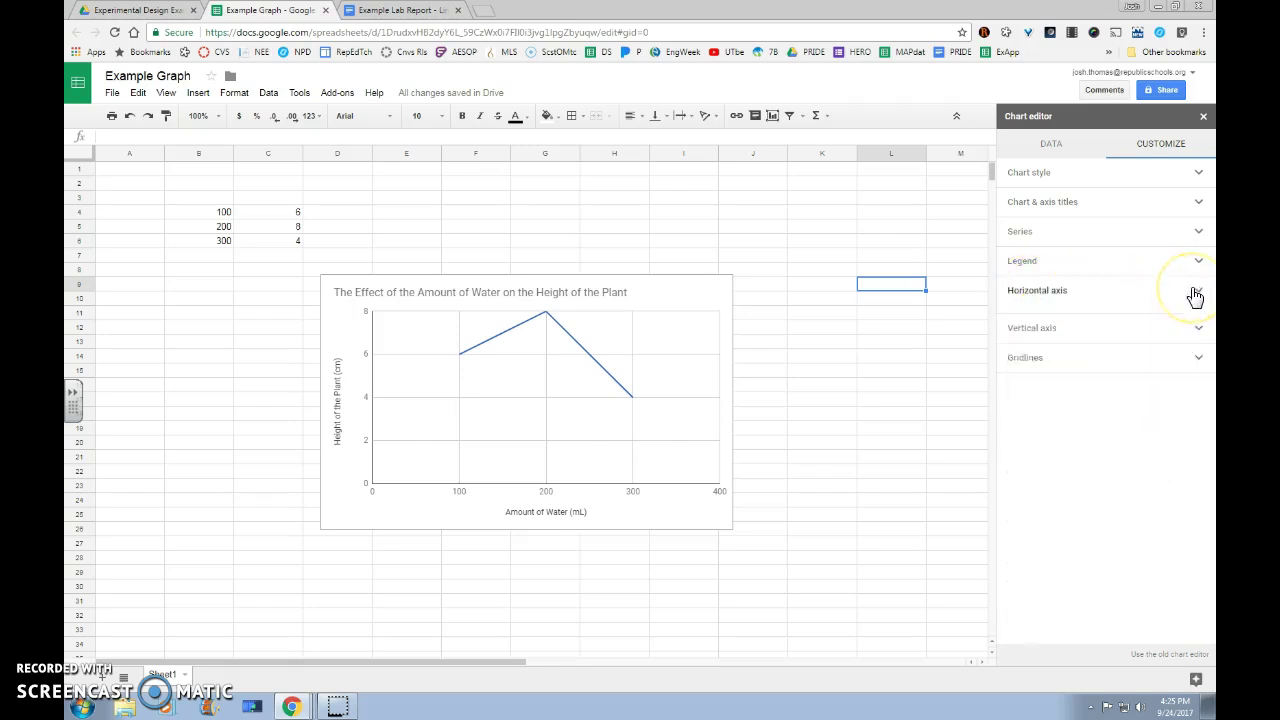
Set the chart's vertical axis to a minimum of 0 and a maximum of 10, and close the chart editor.
click(1109, 322)
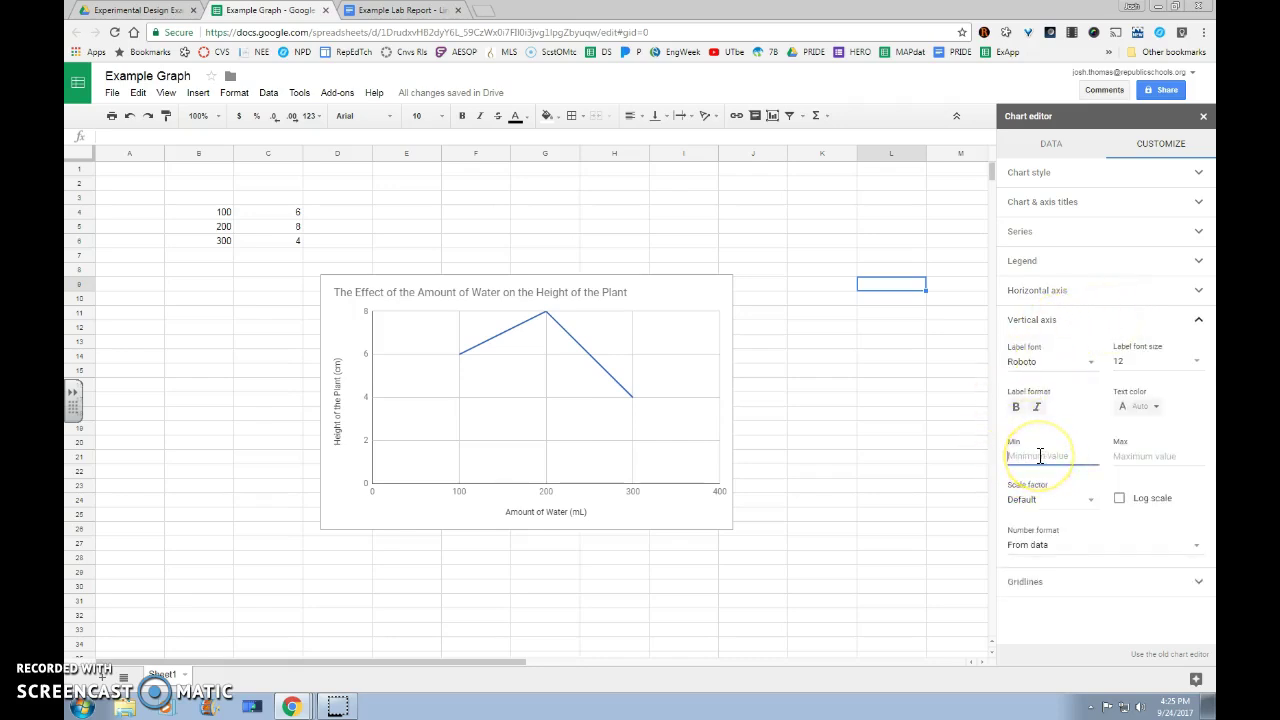
click(1049, 455)
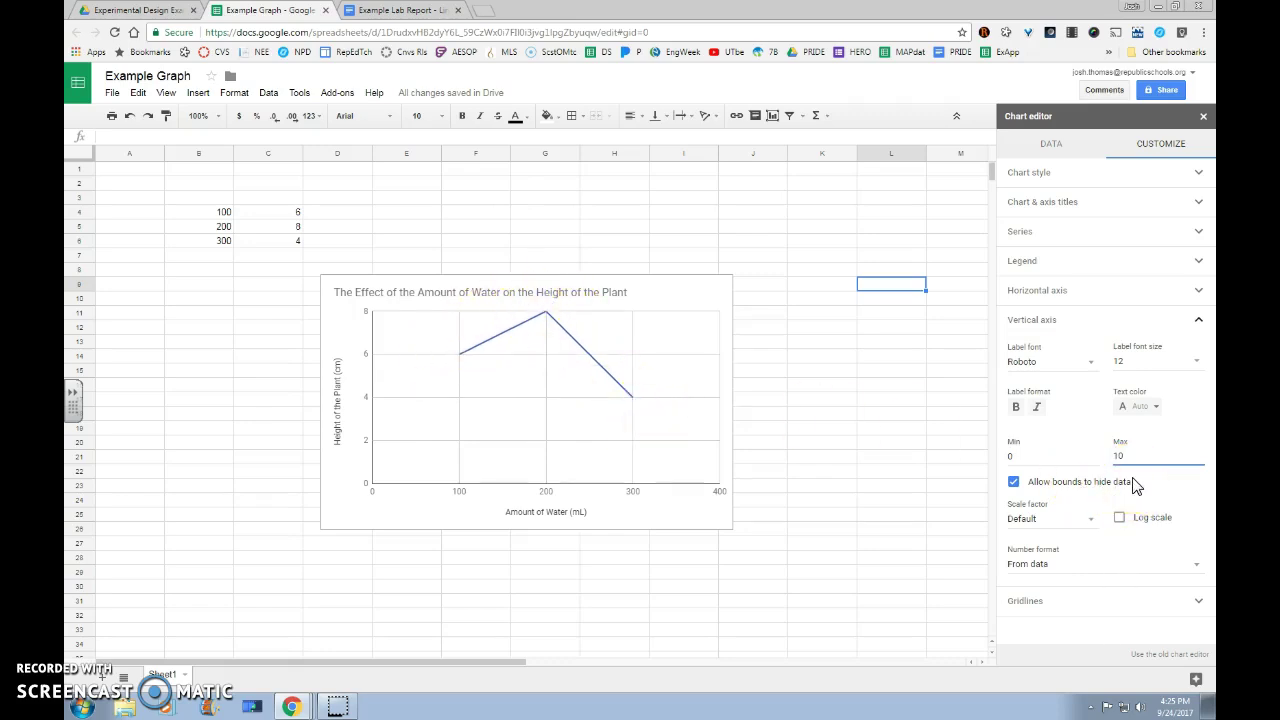
key(Return)
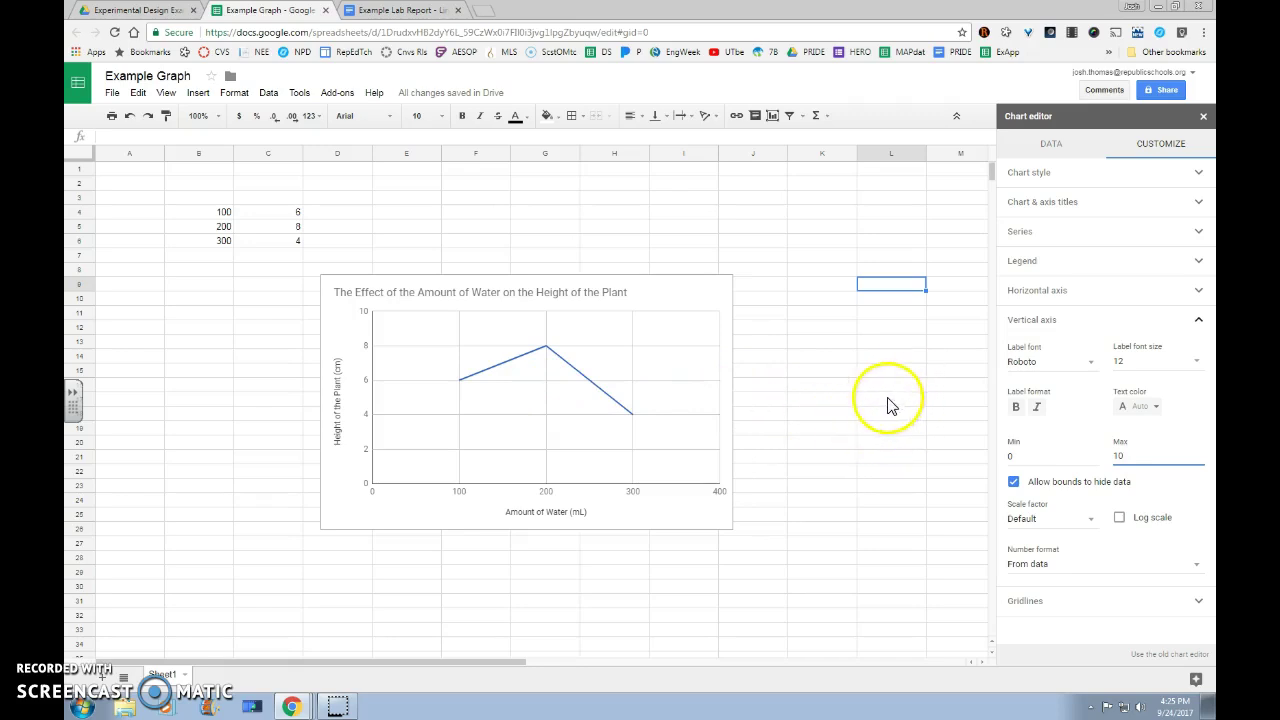
click(762, 389)
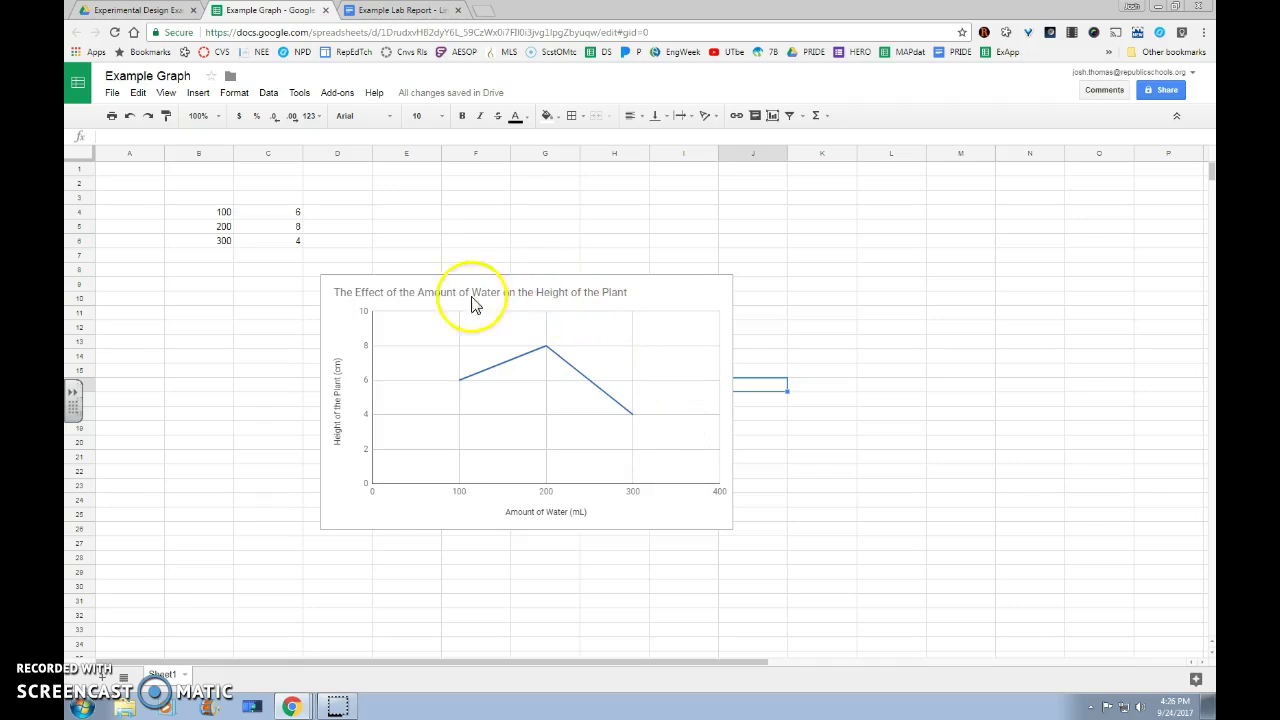
Copy the finished line chart from the spreadsheet.
click(674, 309)
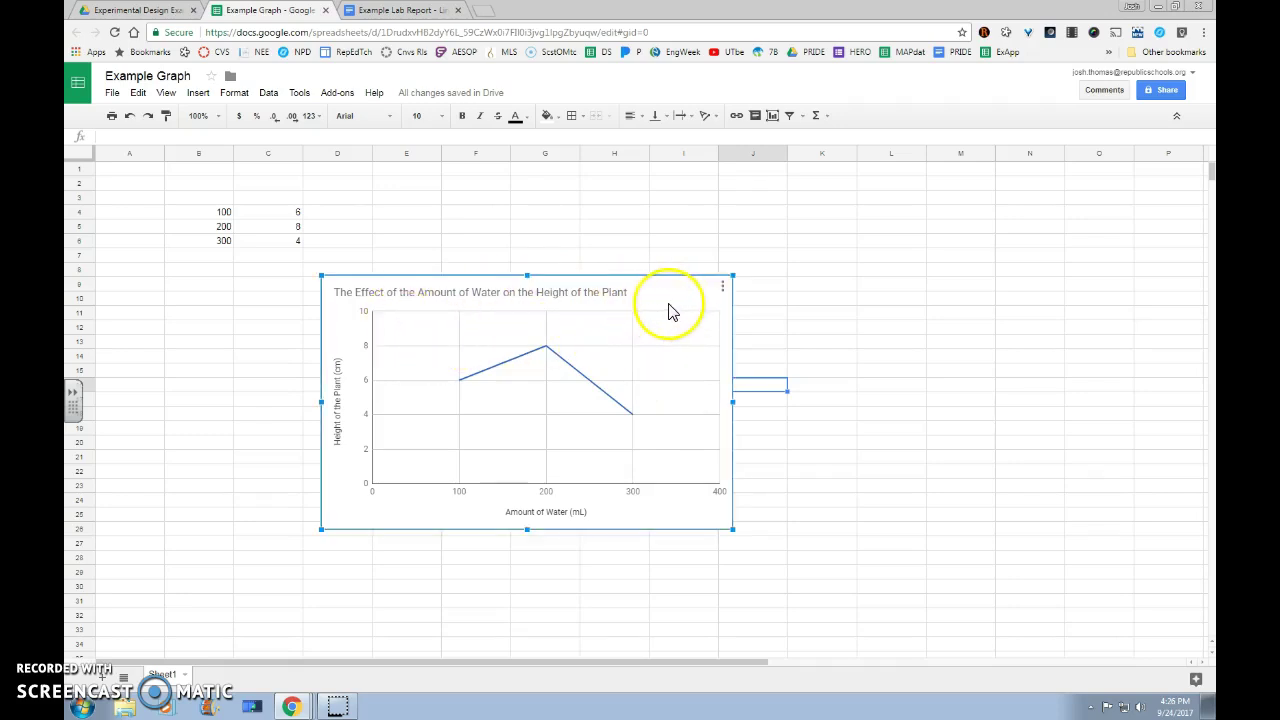
click(724, 289)
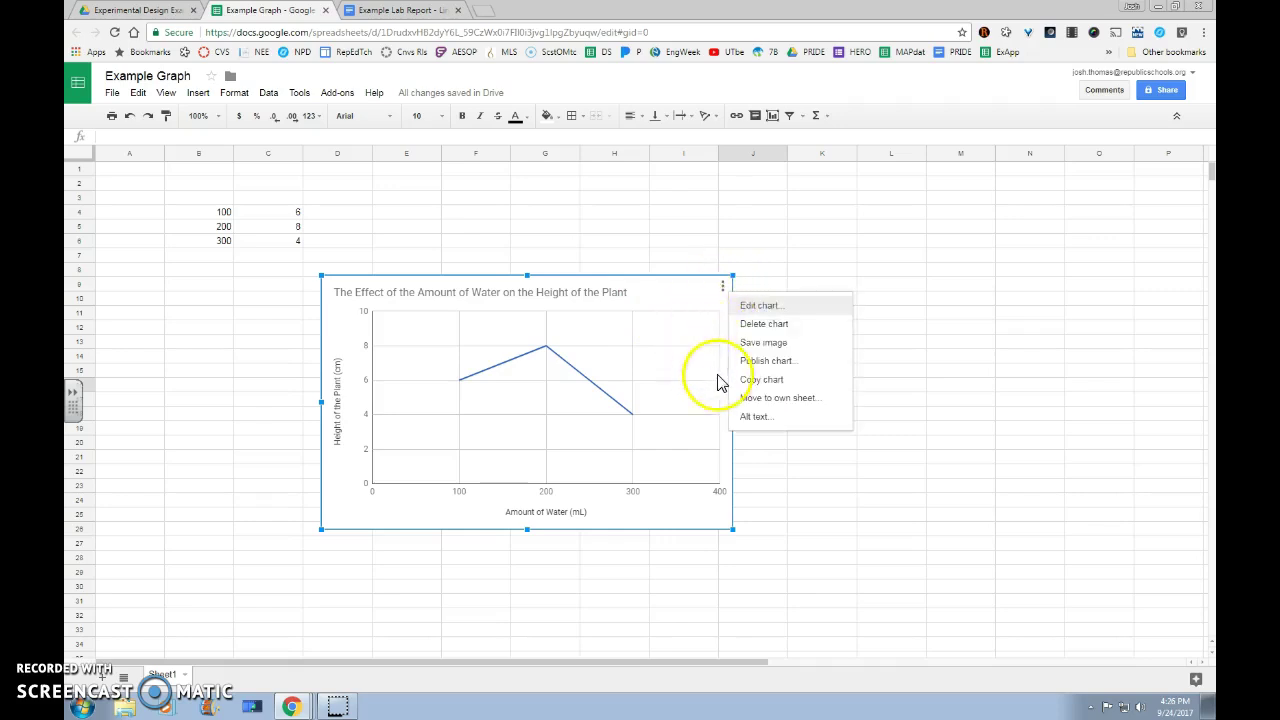
click(798, 386)
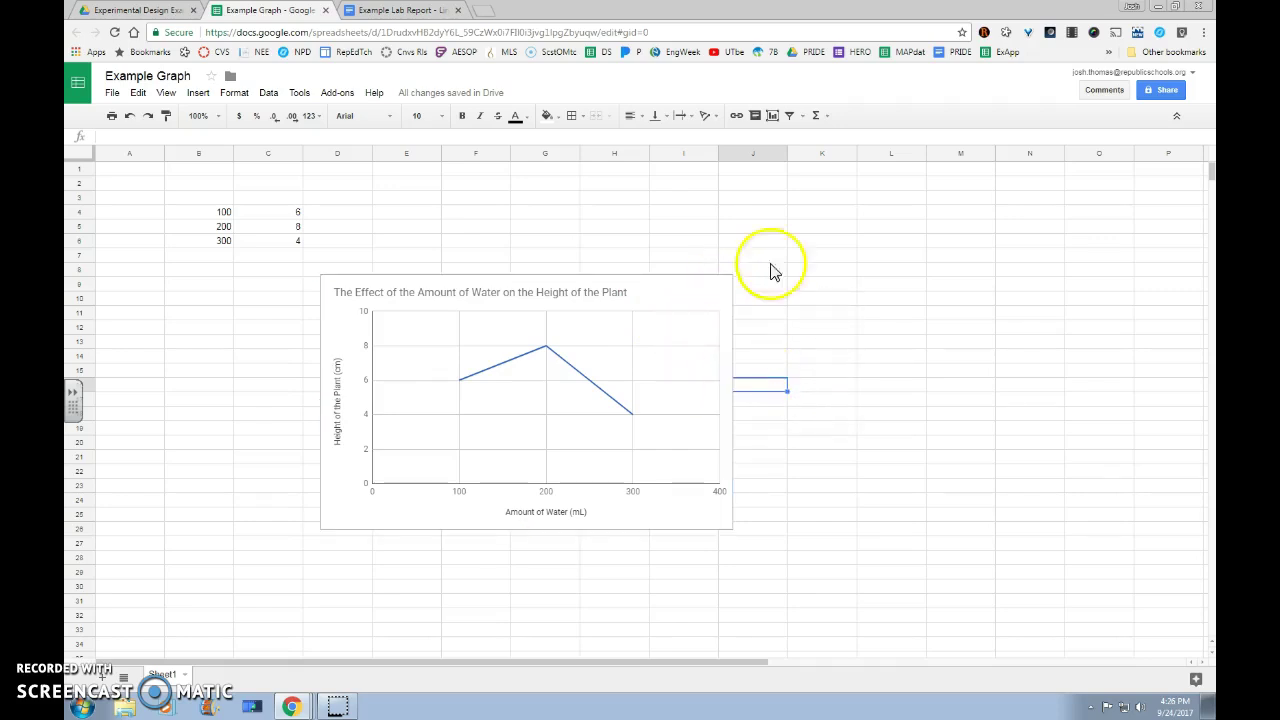
Paste the copied chart below the "Graph:" heading in the lab report document, linked to the spreadsheet.
click(405, 12)
scroll(430, 320, down, 4)
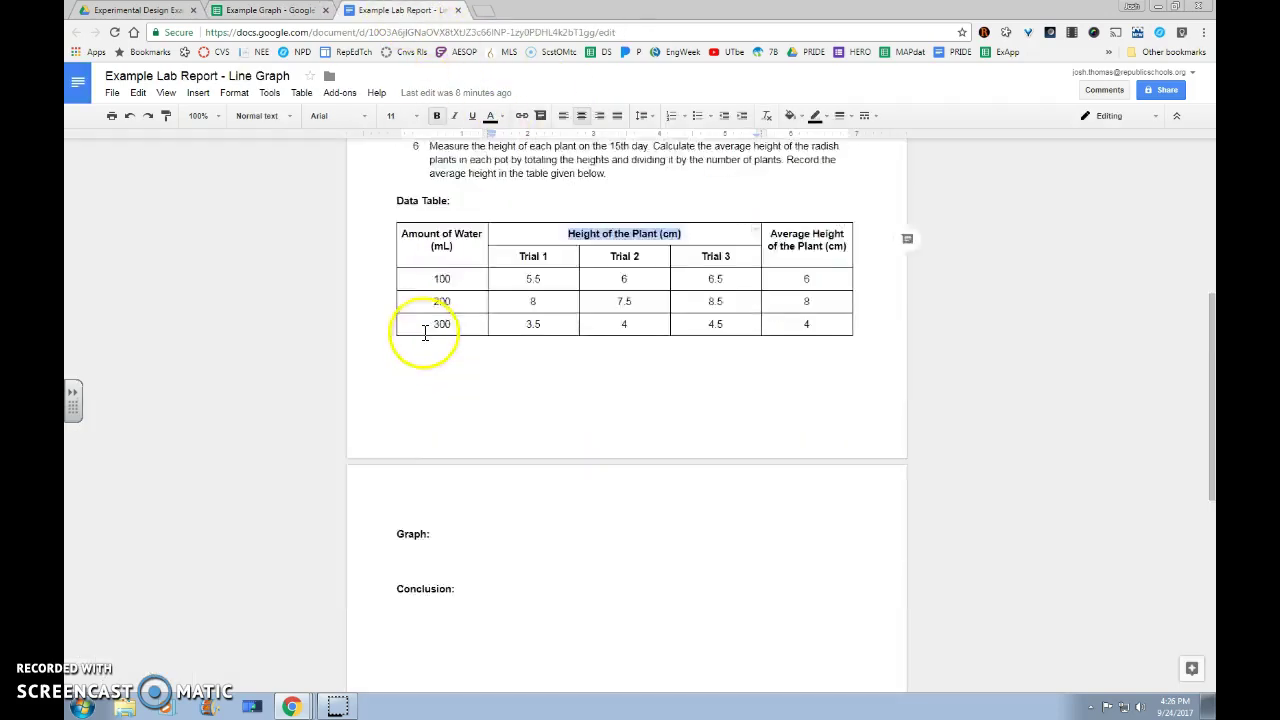
click(411, 342)
right_click(410, 343)
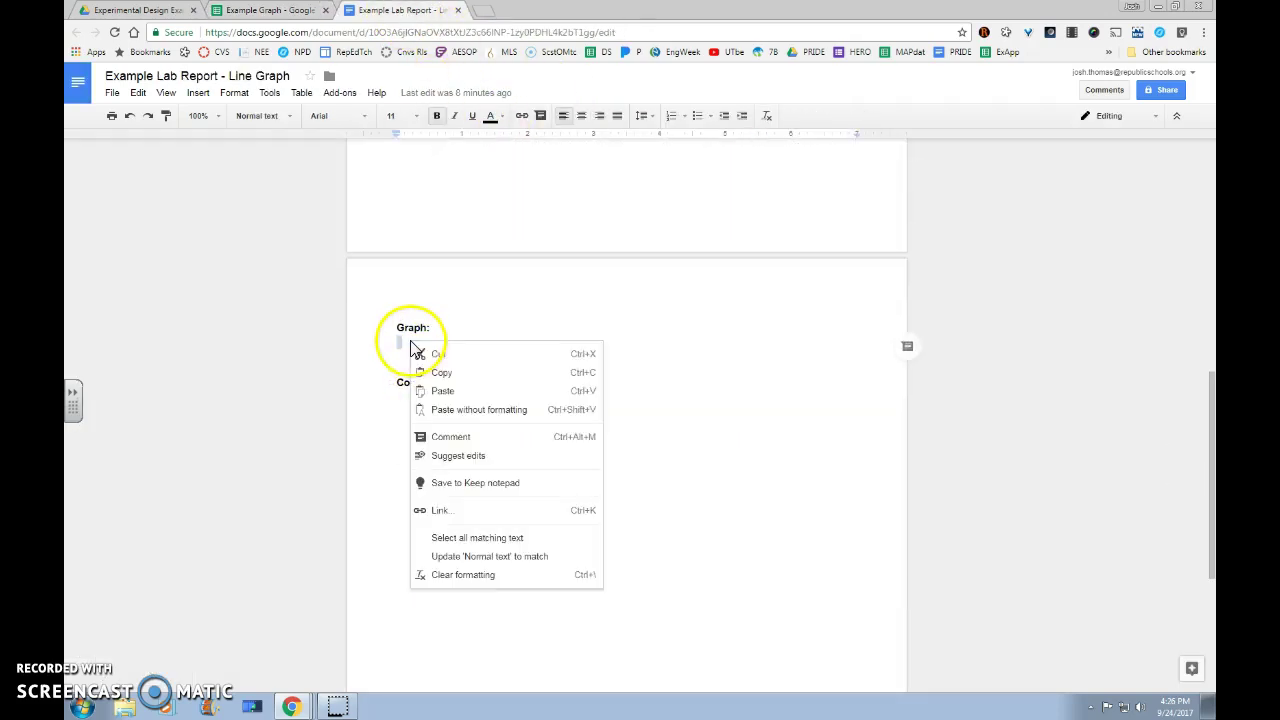
click(404, 341)
right_click(405, 346)
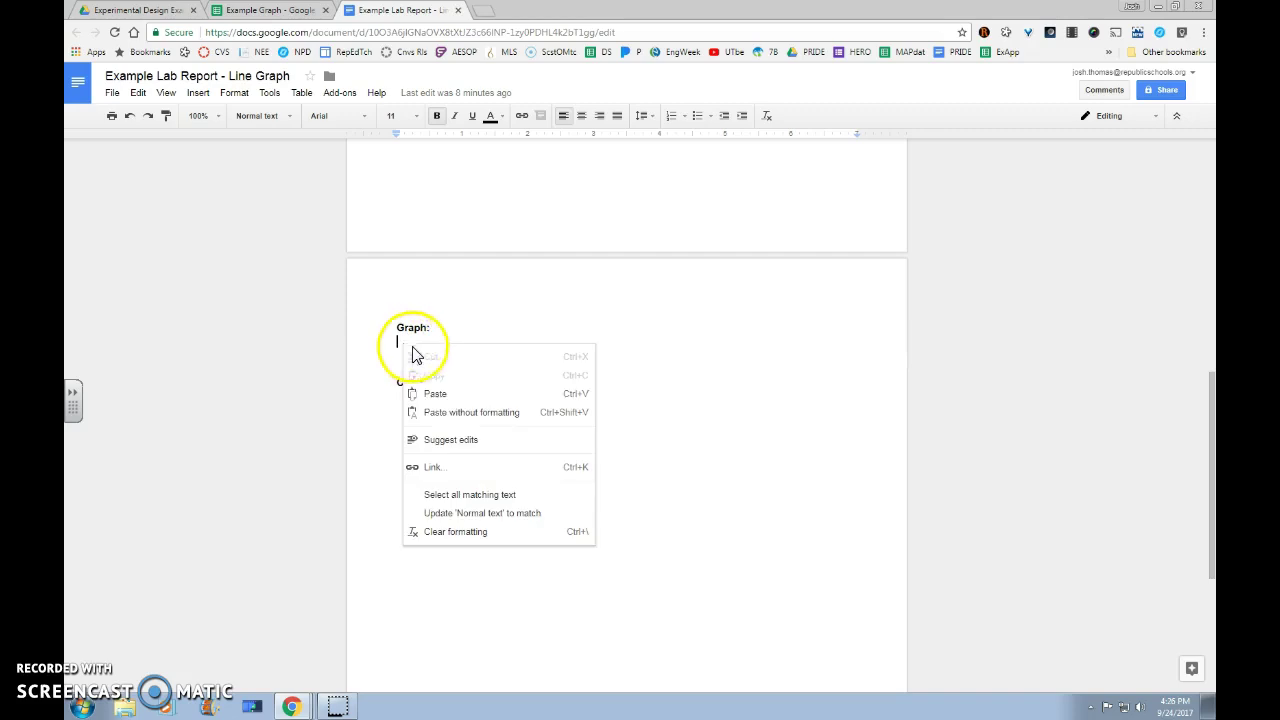
click(450, 397)
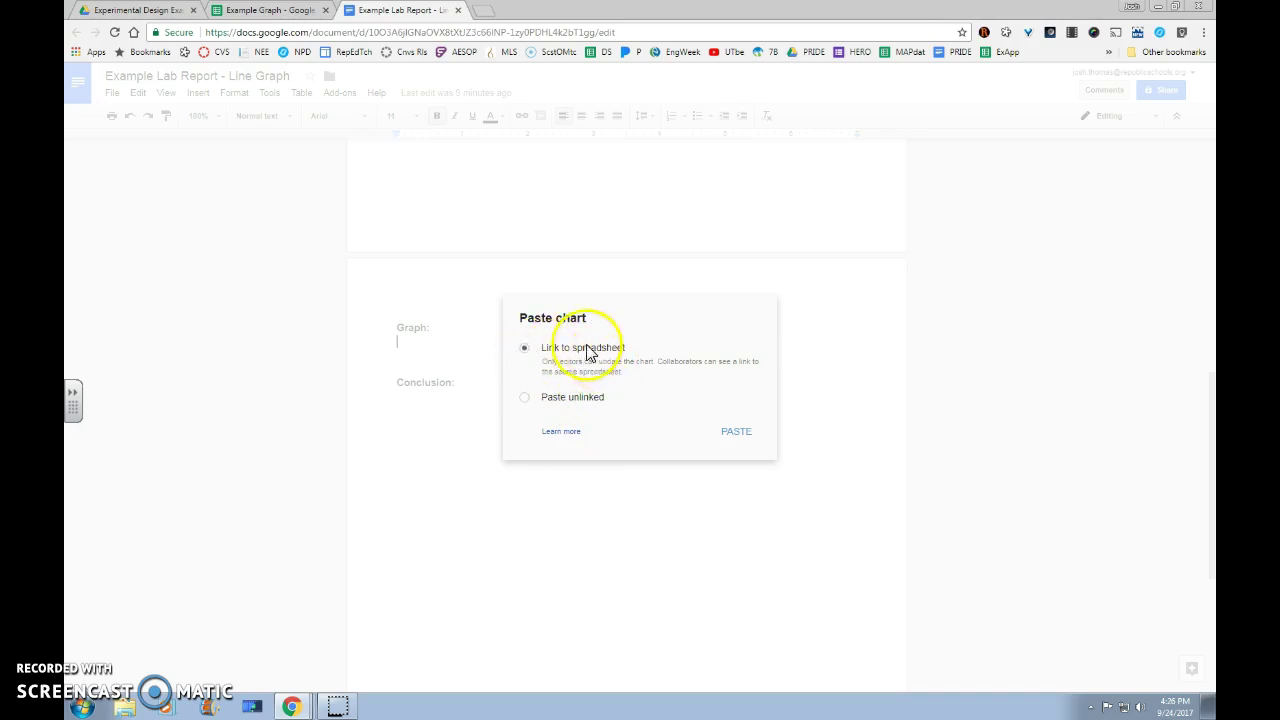
click(268, 16)
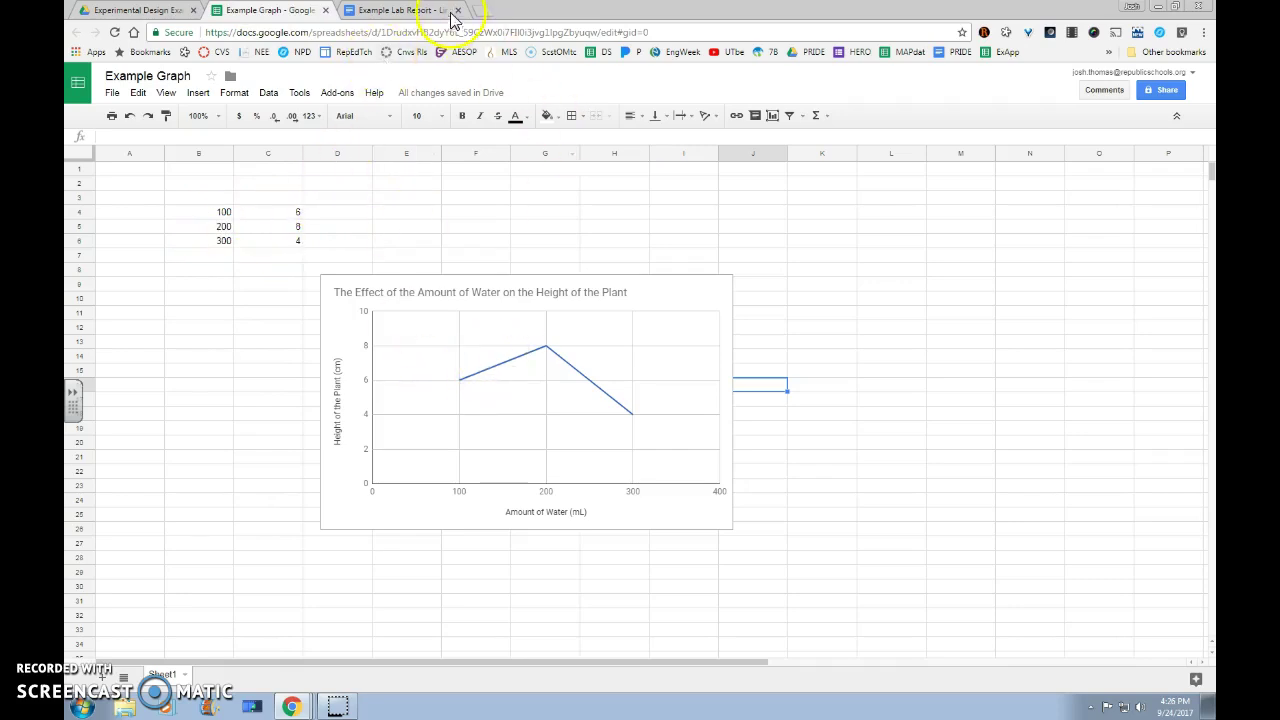
click(400, 12)
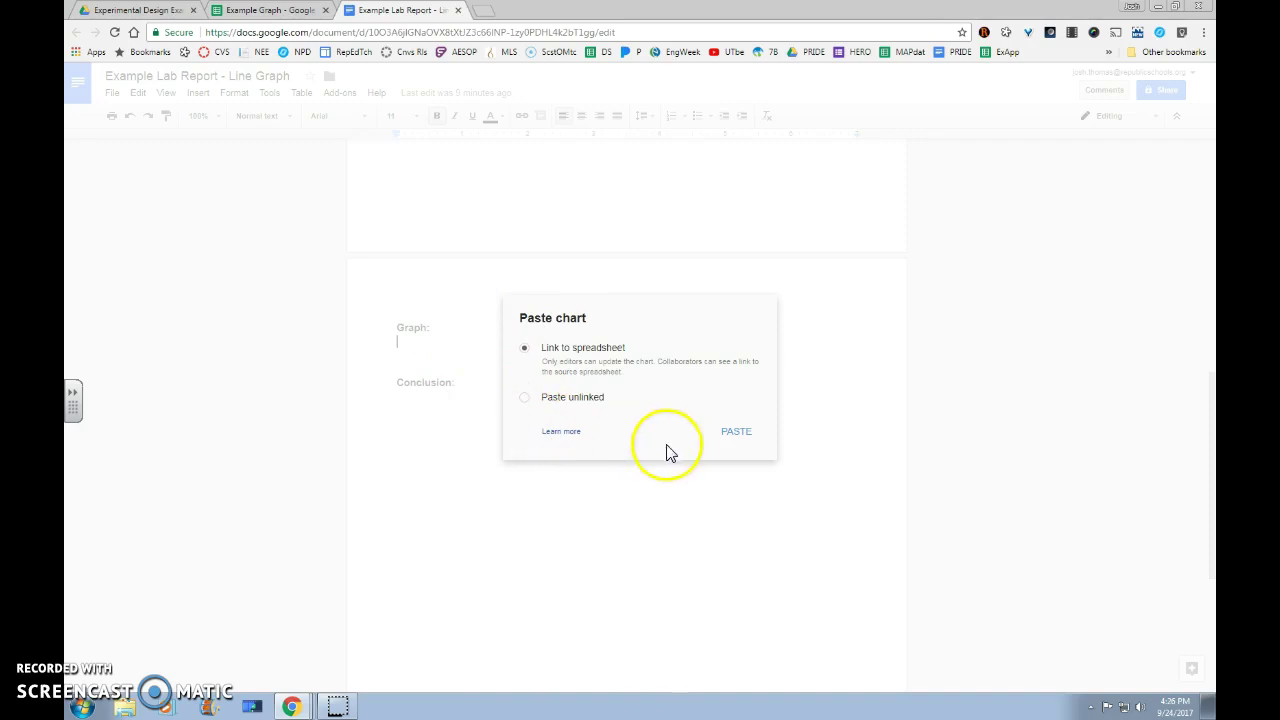
click(737, 437)
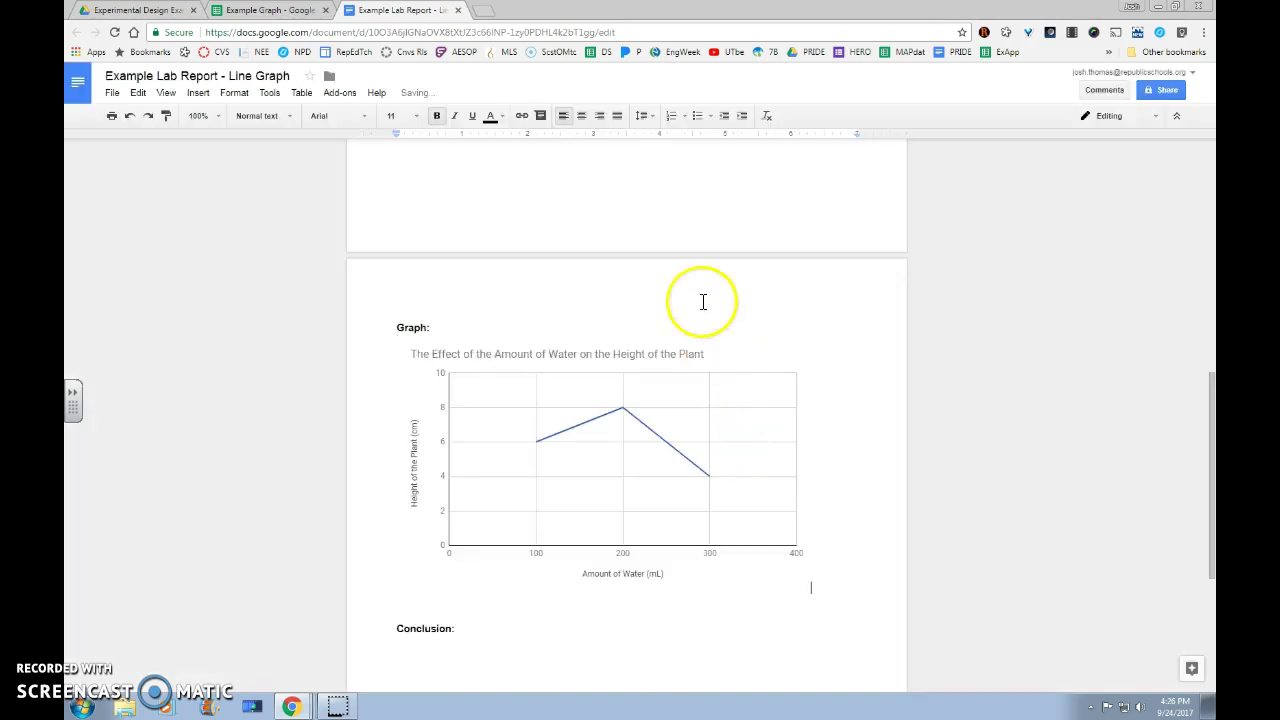